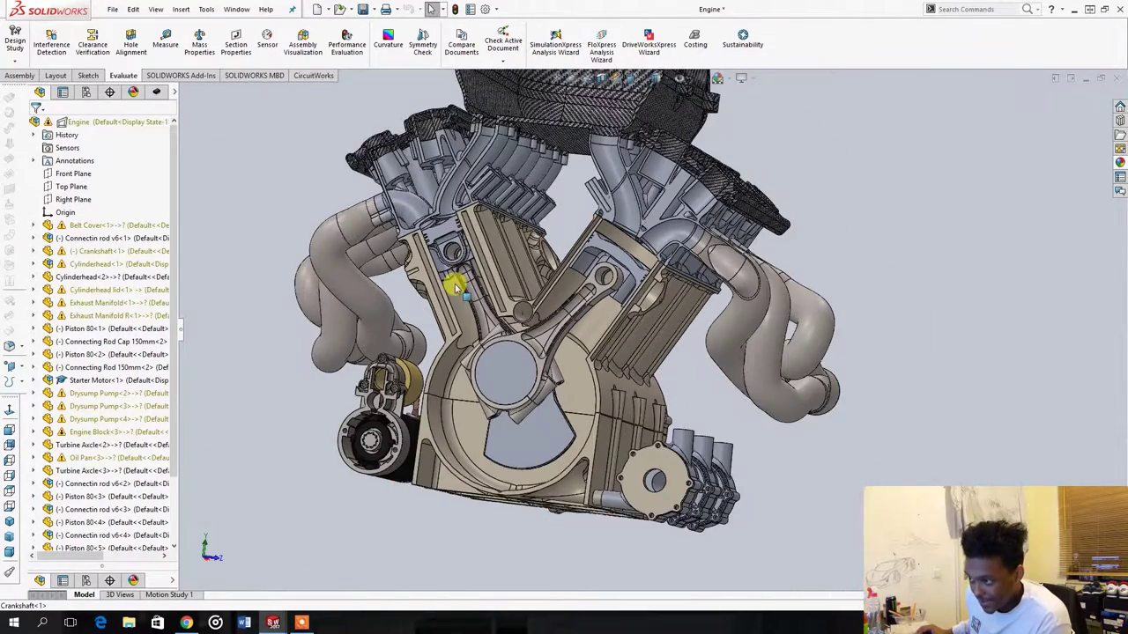
Examine the oil gallery bore running through the engine block's valley between the two cylinder banks in the section view
scroll(524, 322, "down", 5)
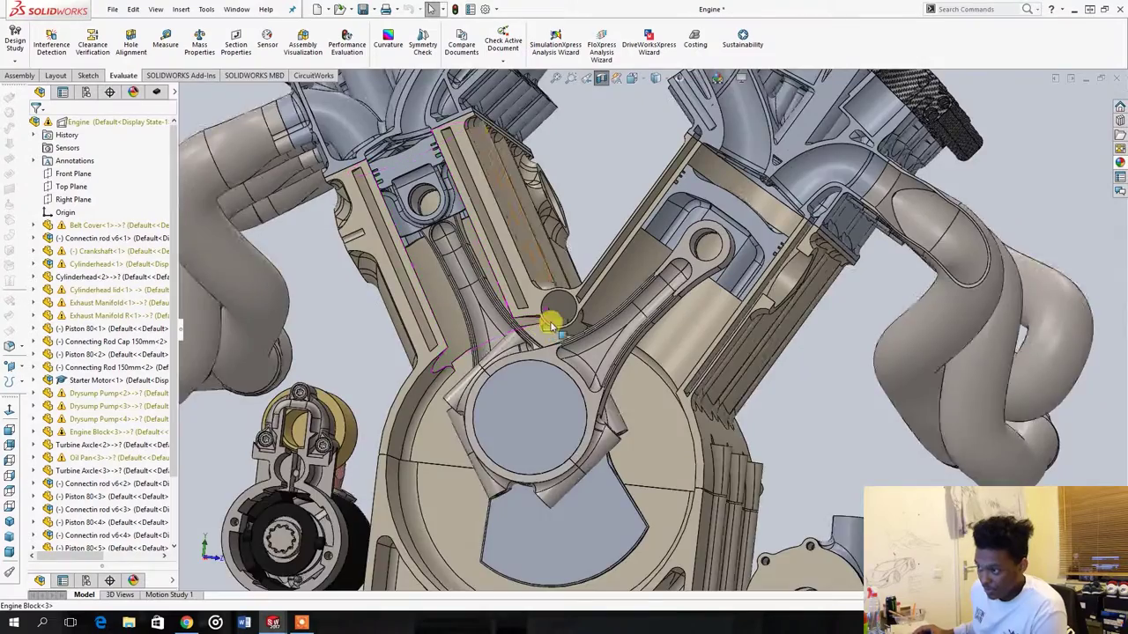
scroll(577, 317, "down", 2)
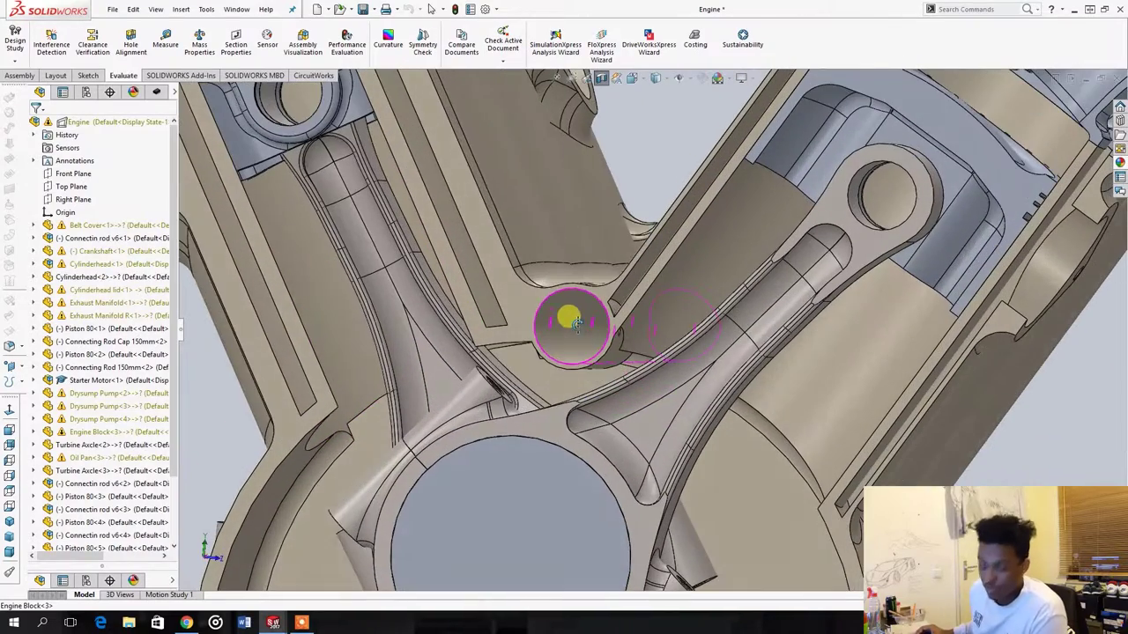
left_click(542, 275)
scroll(596, 327, "up", 6)
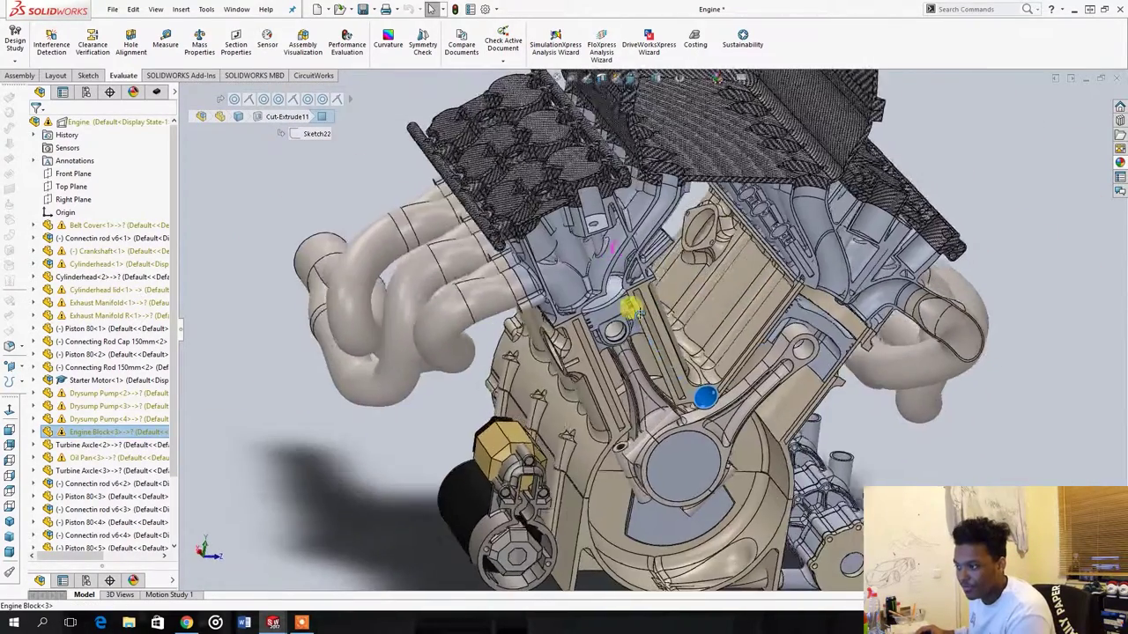
scroll(648, 259, "down", 3)
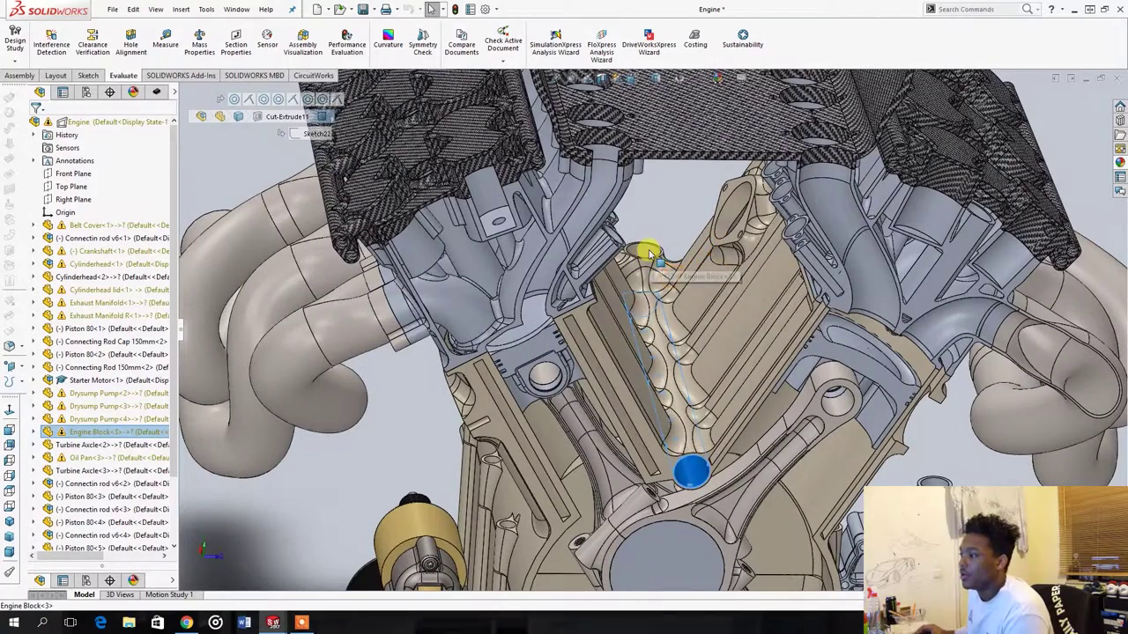
scroll(652, 238, "up", 4)
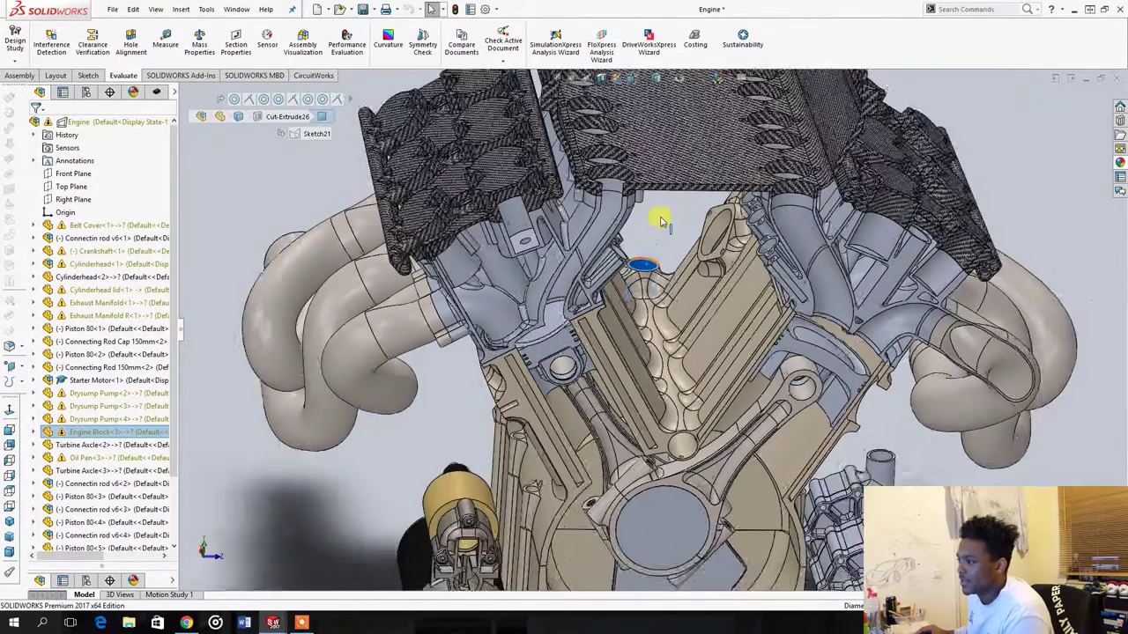
middle_click_drag(660, 222, 742, 215)
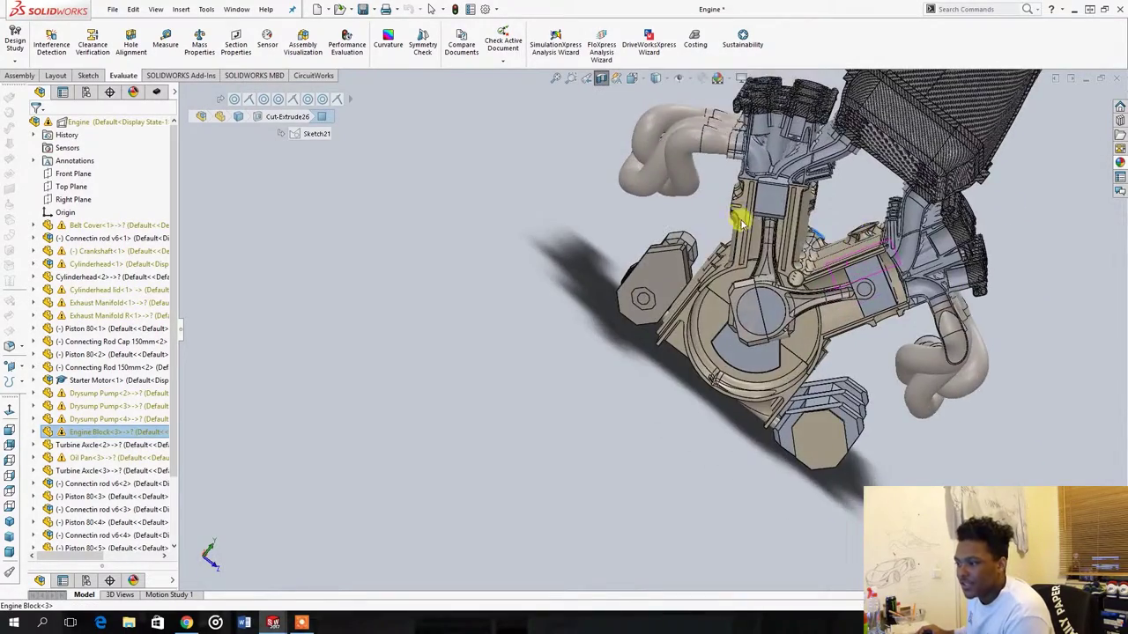
Inspect the small oil drilling inside the gallery bore and its opening towards the cylinder and connecting rod
scroll(819, 244, "down", 6)
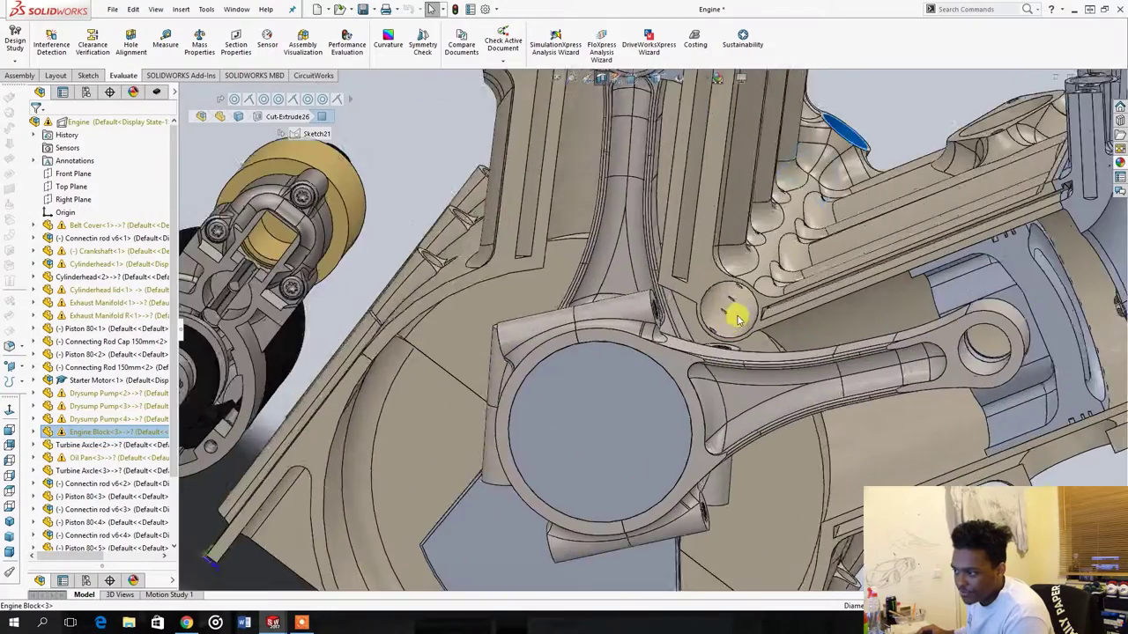
middle_click_drag(739, 319, 696, 336)
scroll(696, 336, "down", 5)
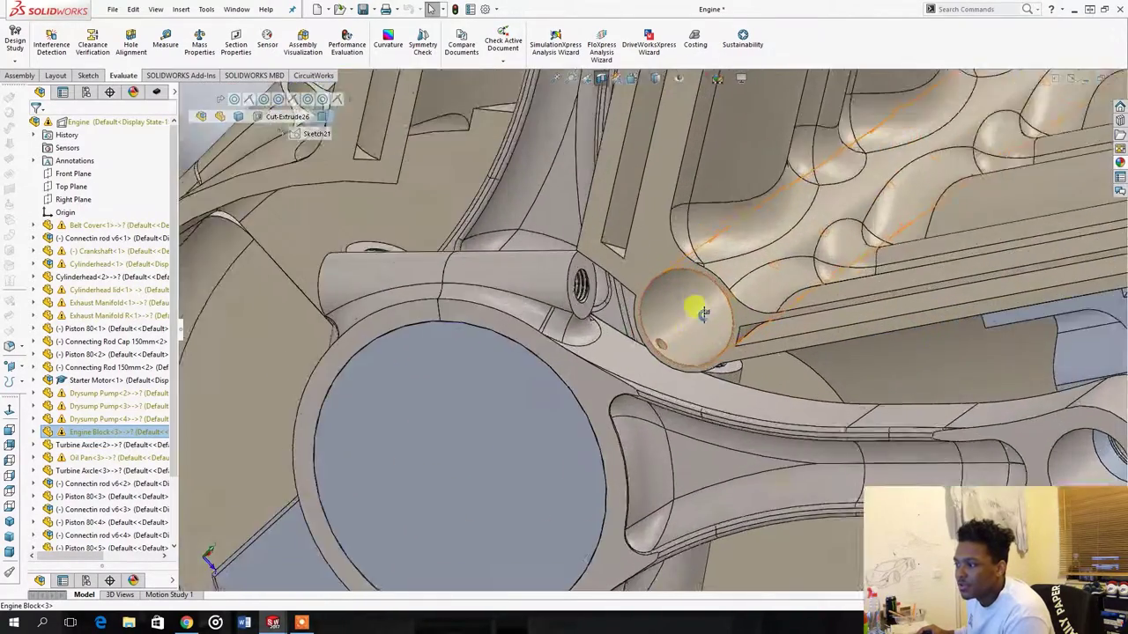
middle_click_drag(690, 268, 771, 275)
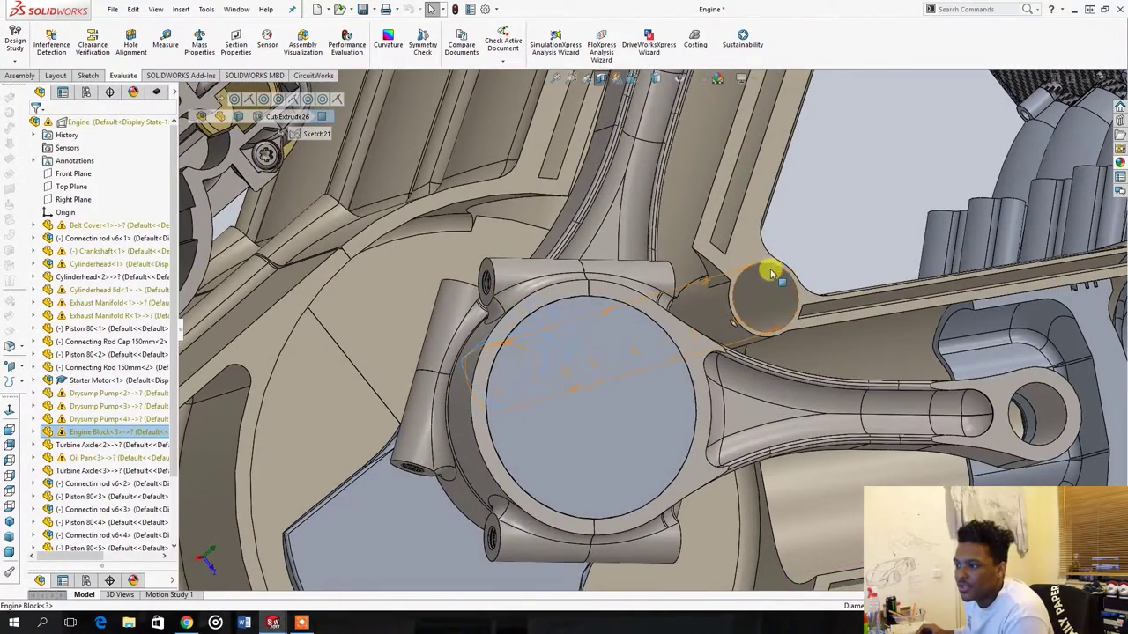
middle_click_drag(715, 304, 544, 320)
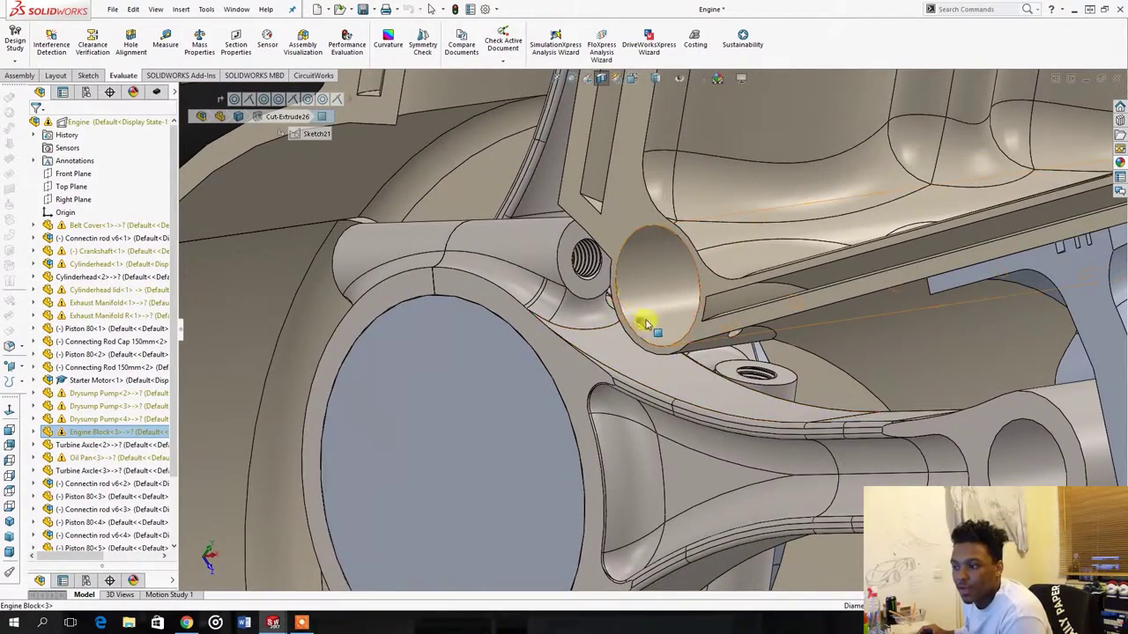
middle_click_drag(646, 325, 534, 398)
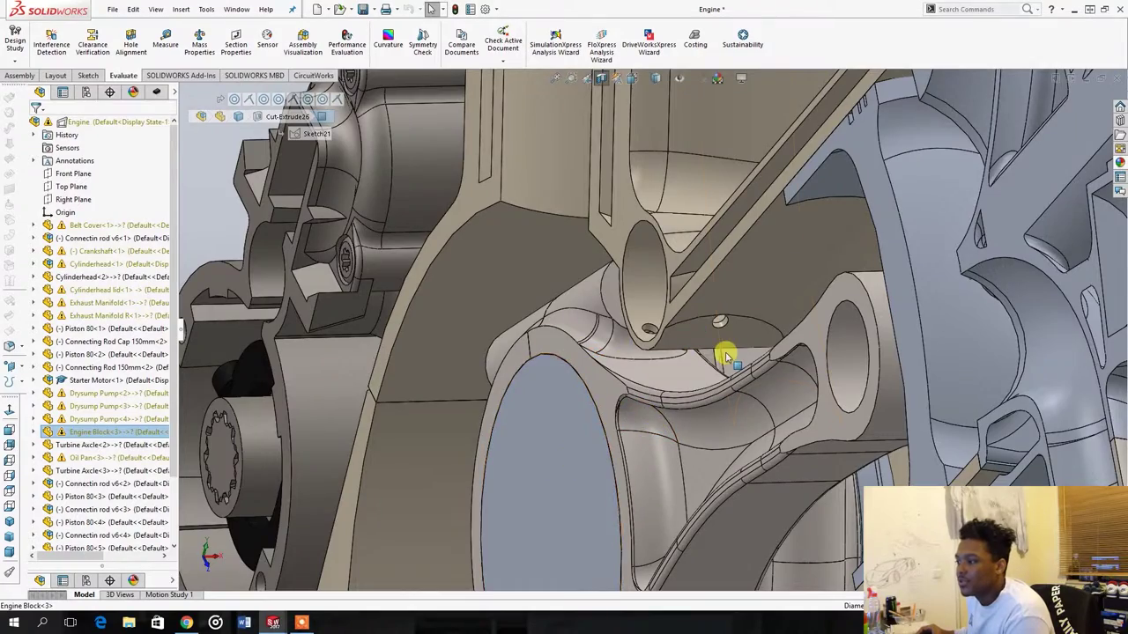
middle_click_drag(724, 357, 750, 382)
scroll(784, 295, "up", 5)
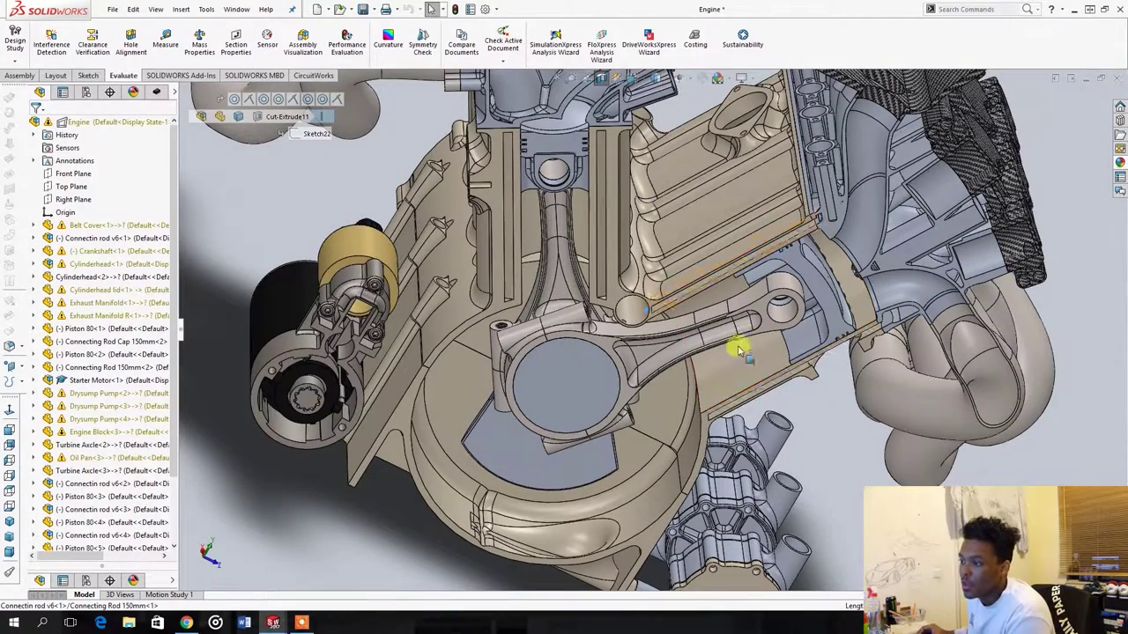
Rotate the crankshaft so its counterweight swings up towards the cylinder bank, and clear the selection
middle_click_drag(695, 323, 760, 282)
middle_click_drag(610, 374, 536, 473)
left_click(546, 489)
left_click_drag(605, 492, 627, 264)
scroll(670, 307, "down", 3)
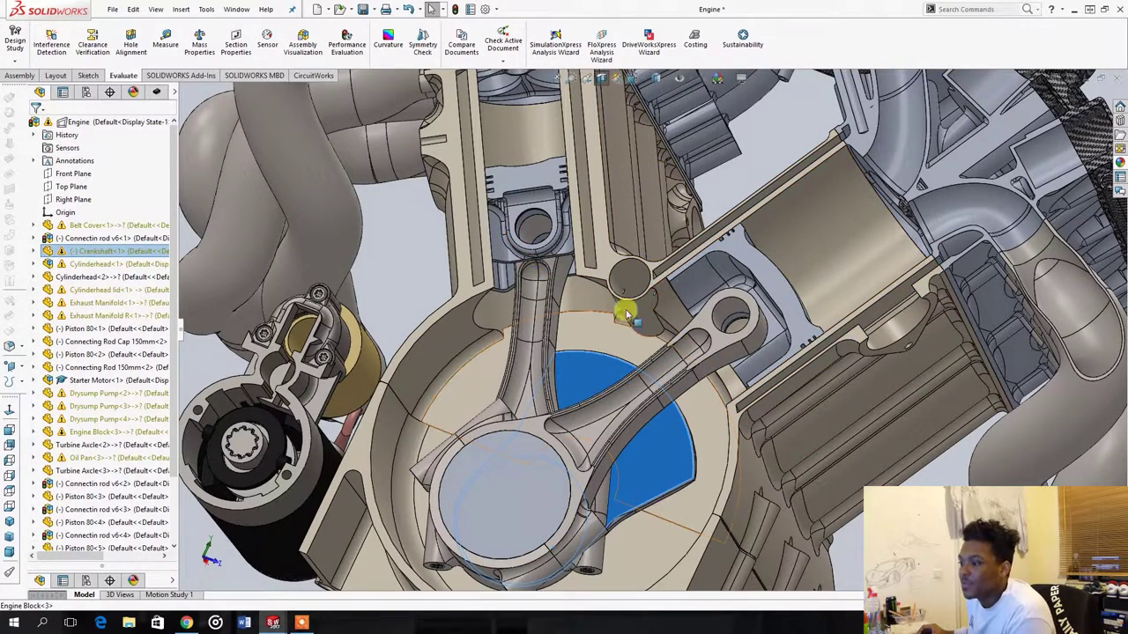
middle_click_drag(617, 295, 503, 453)
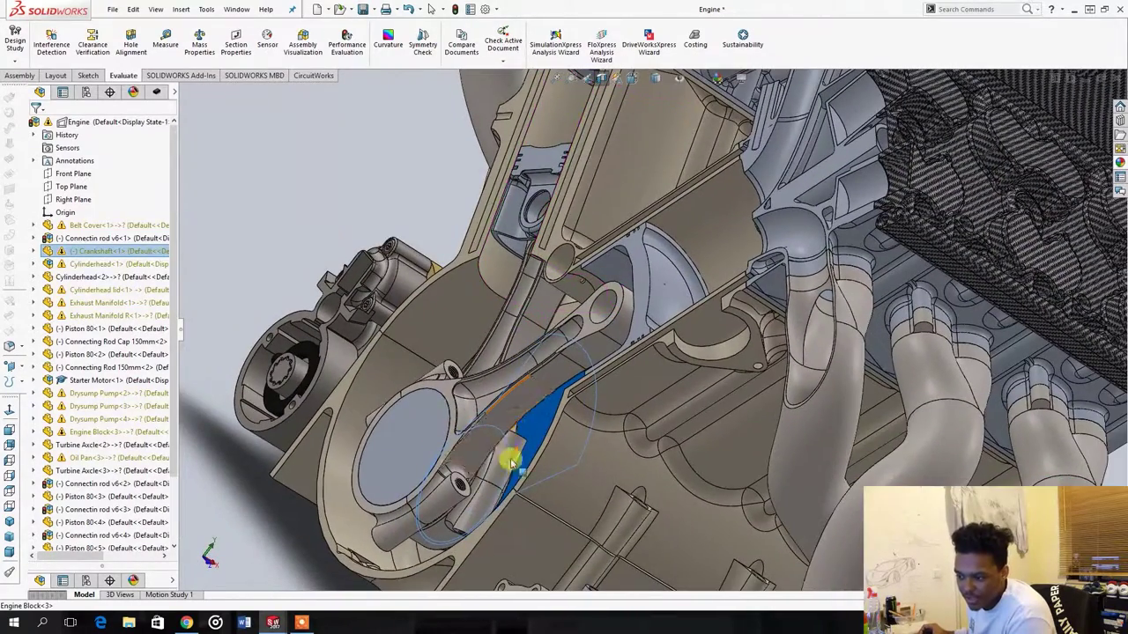
right_click(520, 527)
left_click(321, 181)
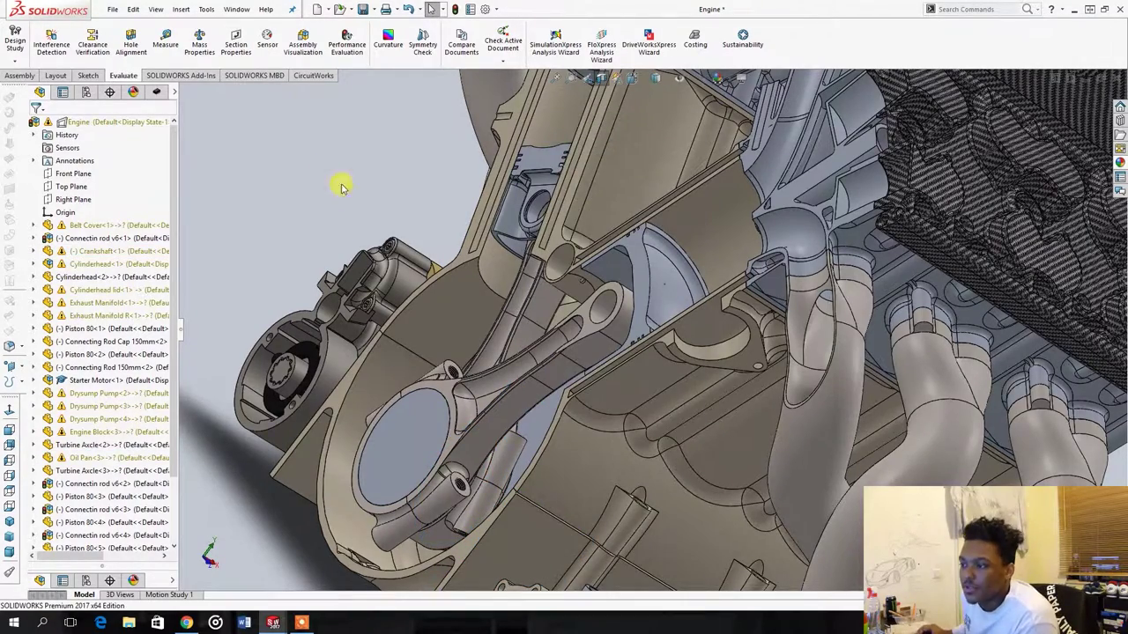
Examine the oil hole in the engine block above the crankshaft and its position relative to the pistons and connecting rods
scroll(604, 315, "down", 5)
mouse_move(605, 314)
middle_mouse_down()
mouse_move(587, 370)
mouse_move(536, 282)
mouse_move(550, 276)
mouse_move(608, 345)
mouse_move(461, 372)
mouse_move(478, 397)
mouse_move(516, 401)
mouse_move(487, 390)
middle_mouse_up()
left_click(535, 282)
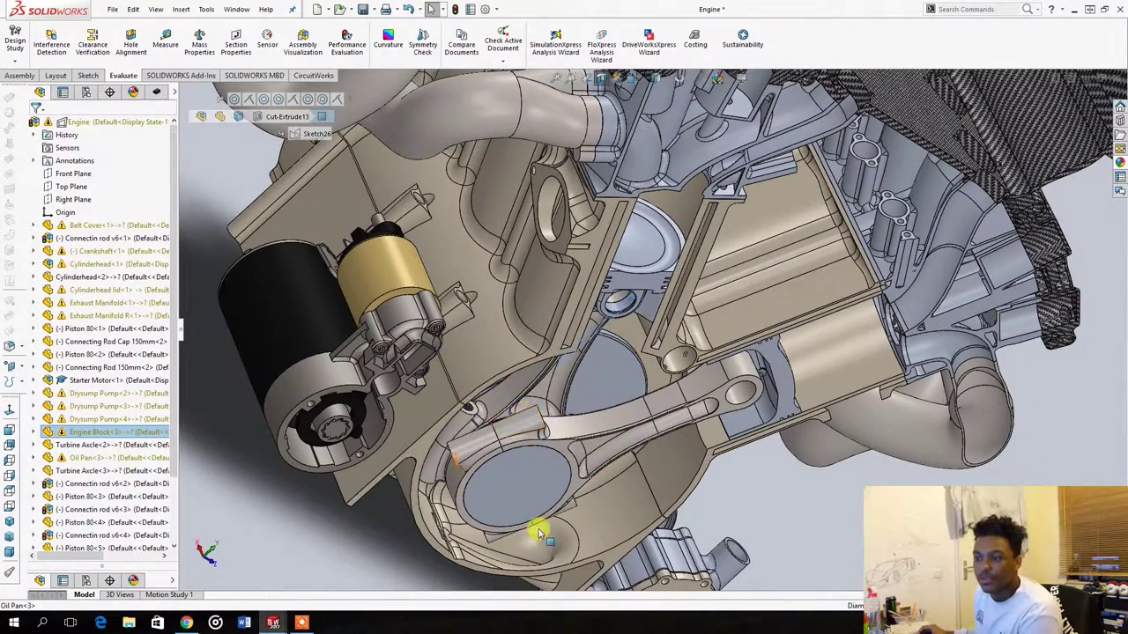
scroll(597, 264, "up", 5)
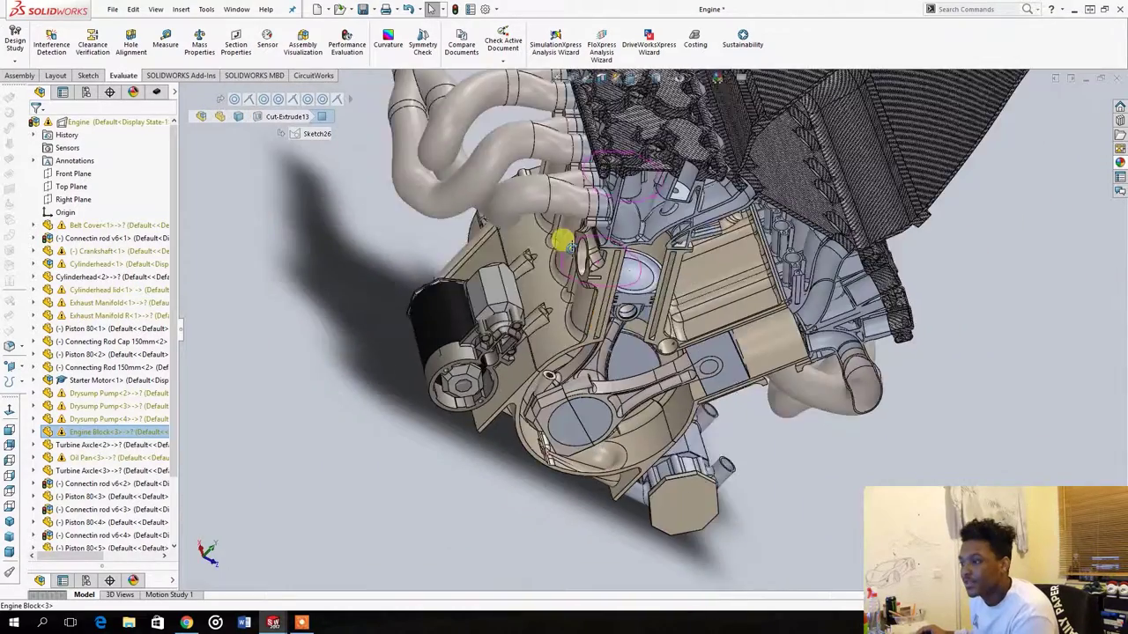
middle_click_drag(556, 239, 614, 401)
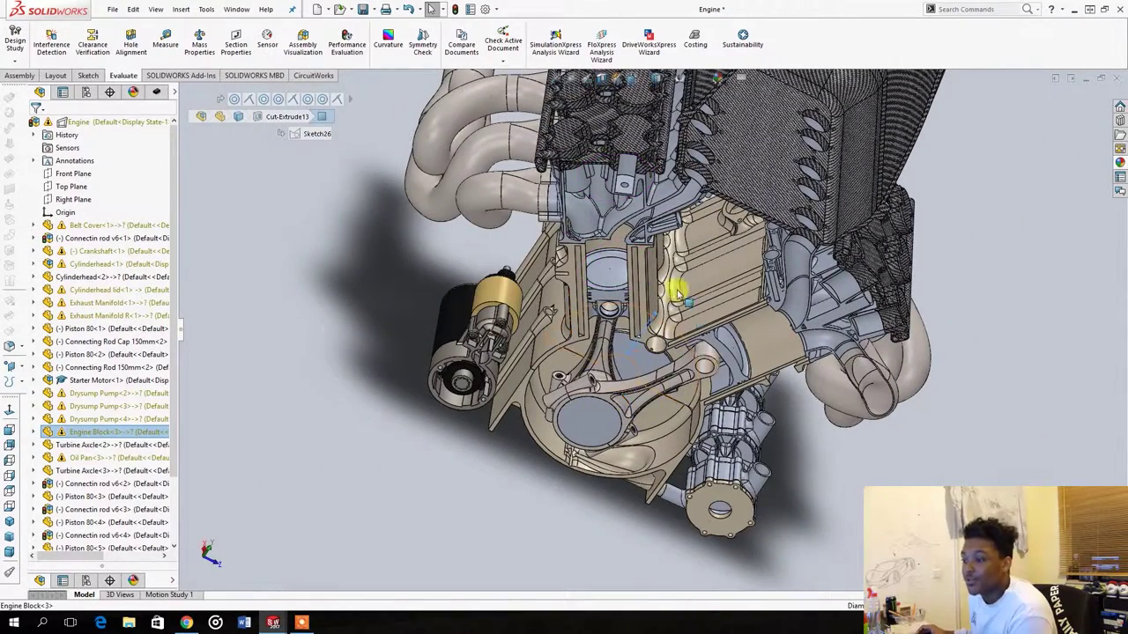
key("ctrl+7")
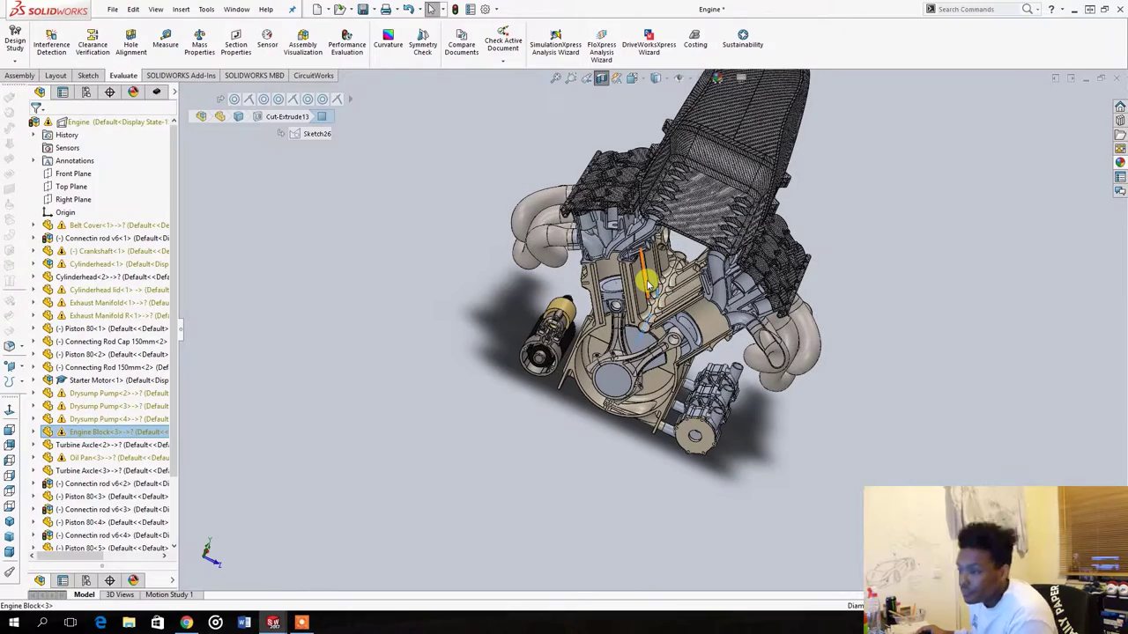
scroll(646, 362, "down", 3)
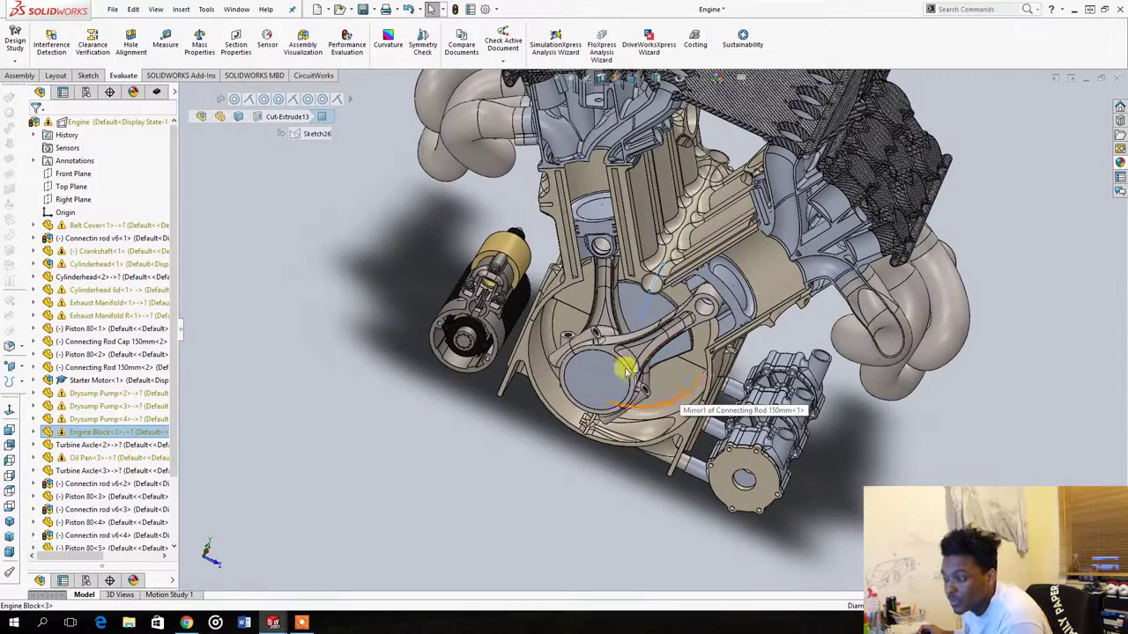
Examine the crankcase, the oil pan's lower passage and its connection to the dry sump pumps on the block's side
middle_click_drag(617, 365, 580, 344)
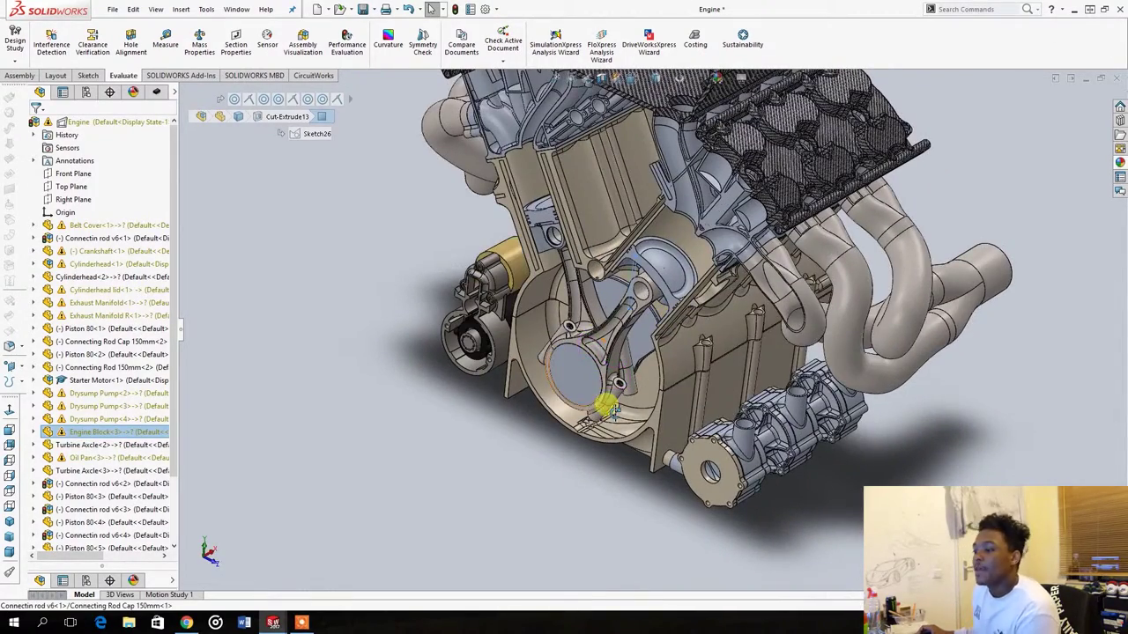
middle_click_drag(608, 405, 534, 390)
scroll(585, 284, "down", 4)
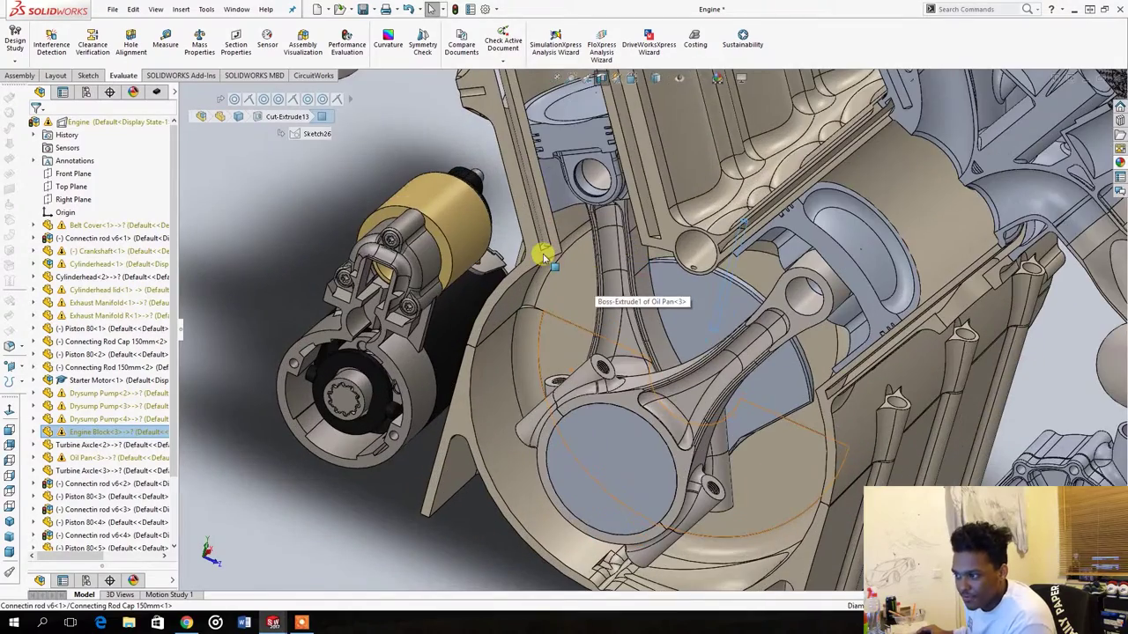
mouse_move(534, 461)
middle_mouse_down()
mouse_move(549, 388)
mouse_move(680, 511)
middle_mouse_up()
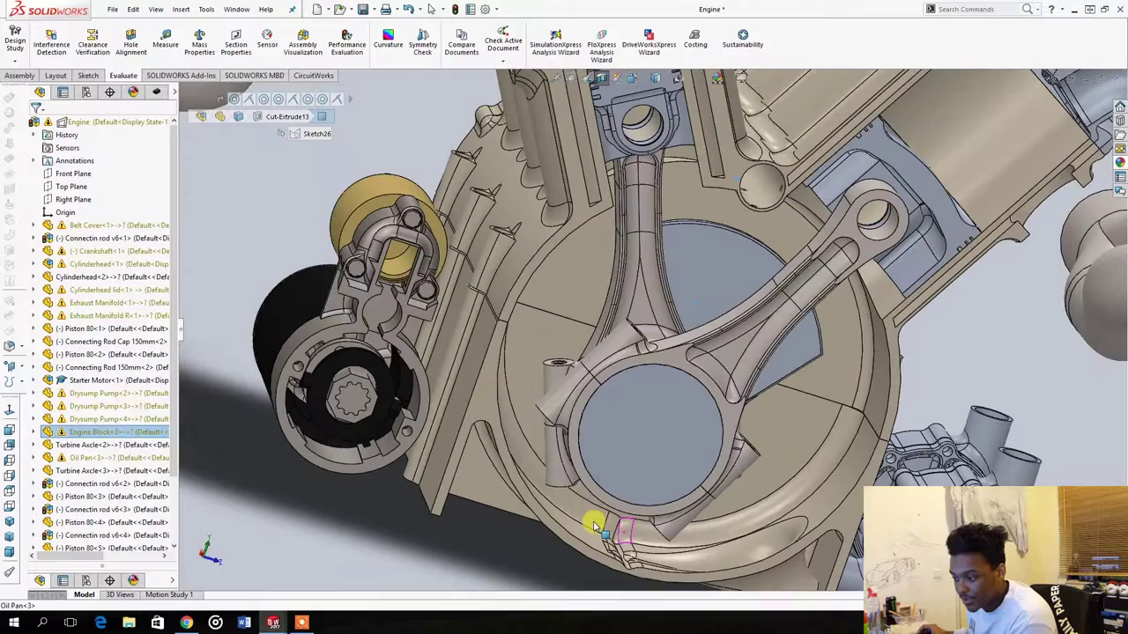
middle_click_drag(597, 529, 894, 451)
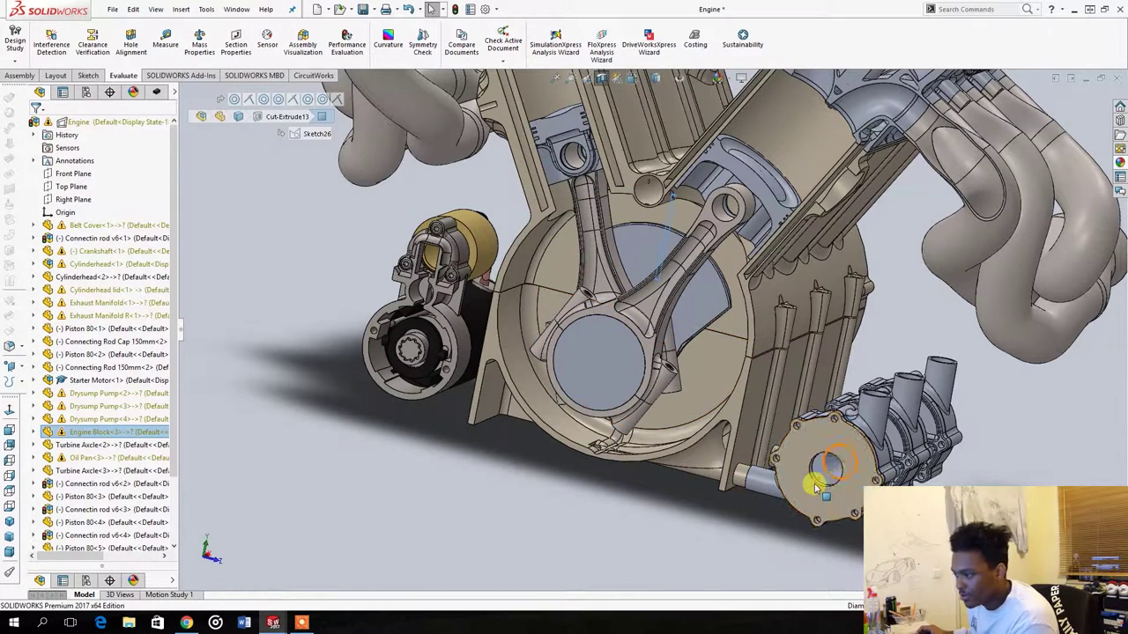
middle_click_drag(815, 484, 775, 485)
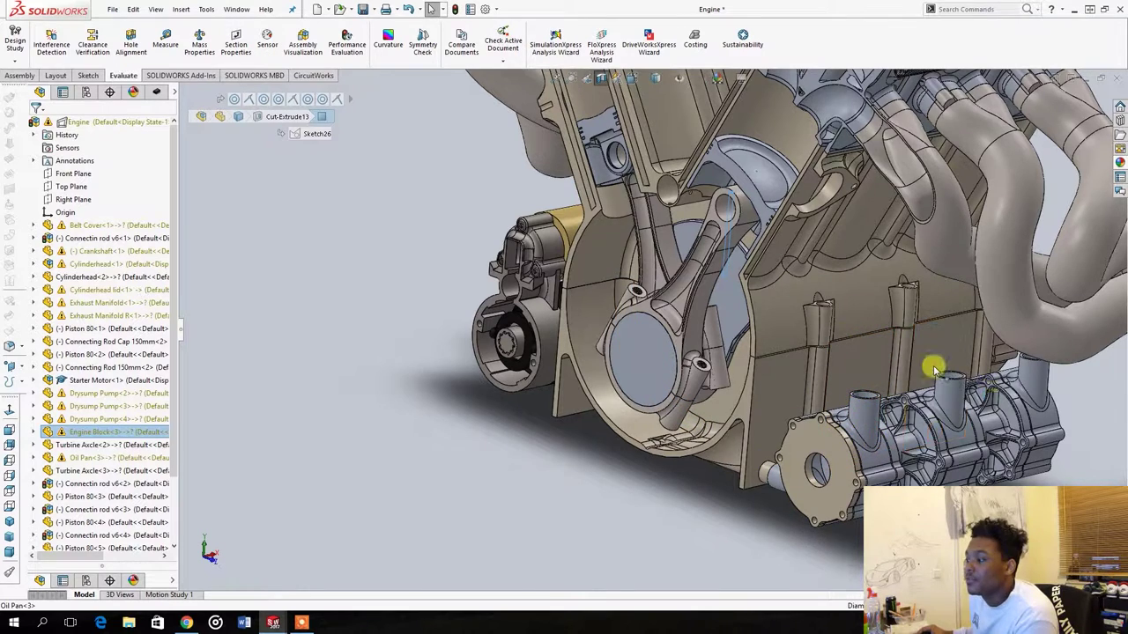
scroll(801, 357, "up", 3)
scroll(736, 319, "up", 2)
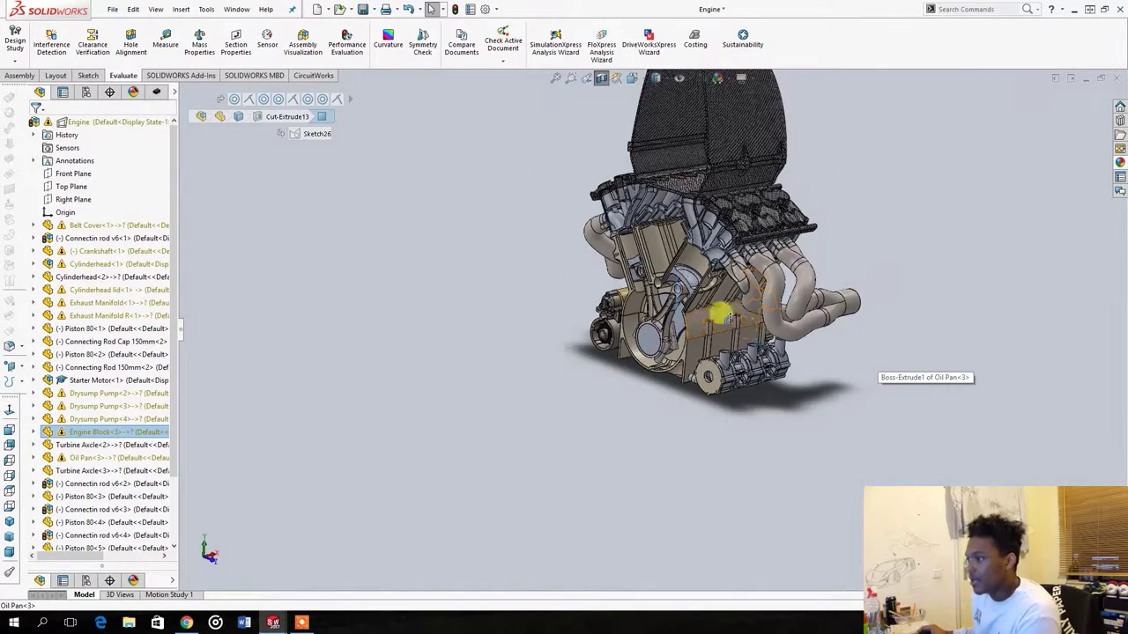
Examine the engine from its exhaust side, including the manifold and the row of dry sump pumps
mouse_move(727, 319)
middle_mouse_down()
mouse_move(679, 313)
mouse_move(725, 330)
middle_mouse_up()
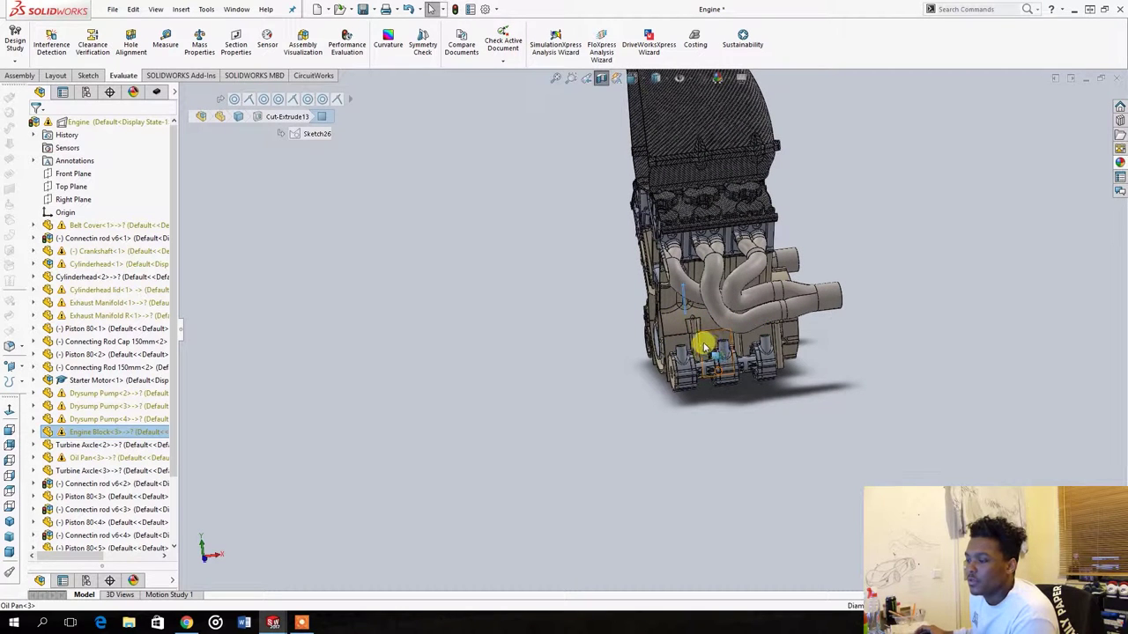
left_click(579, 333)
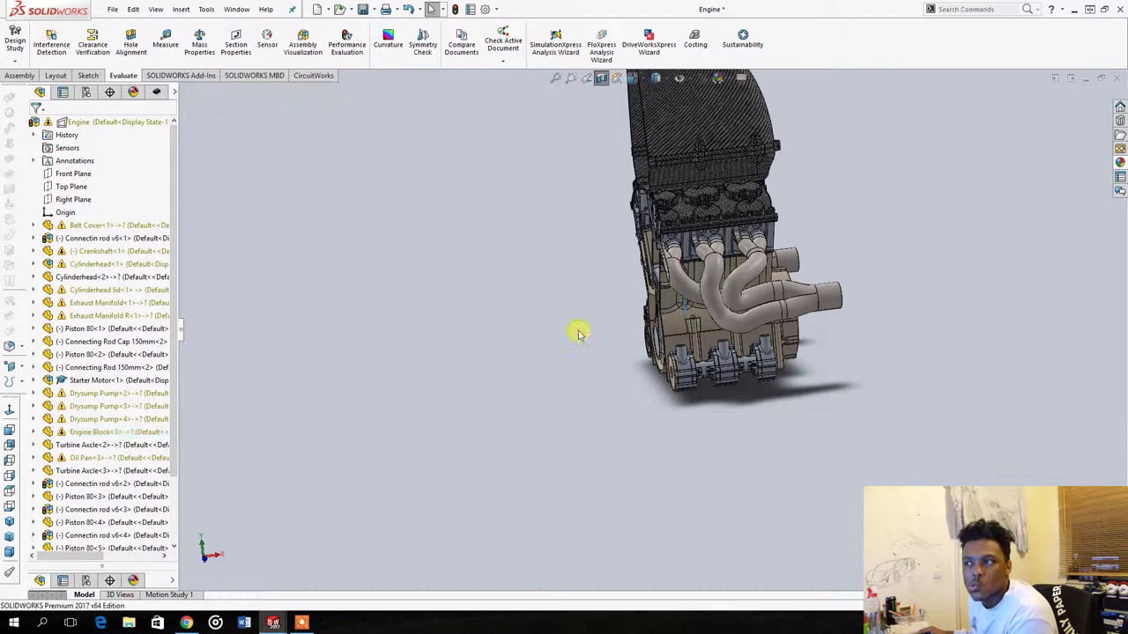
middle_click_drag(671, 324, 713, 335)
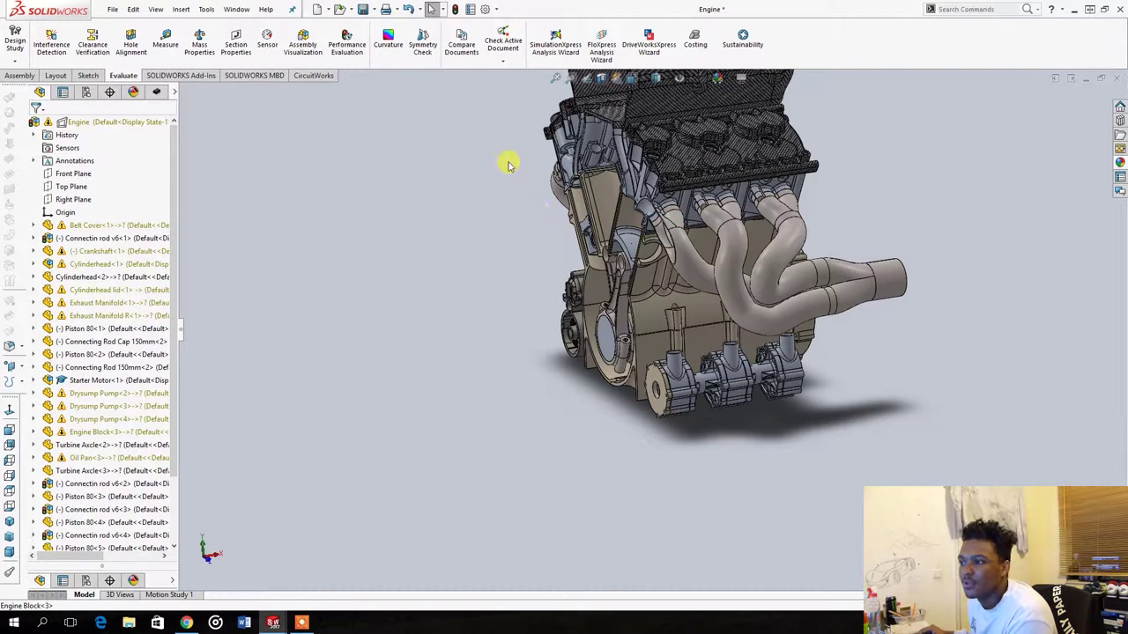
middle_click_drag(604, 244, 577, 229)
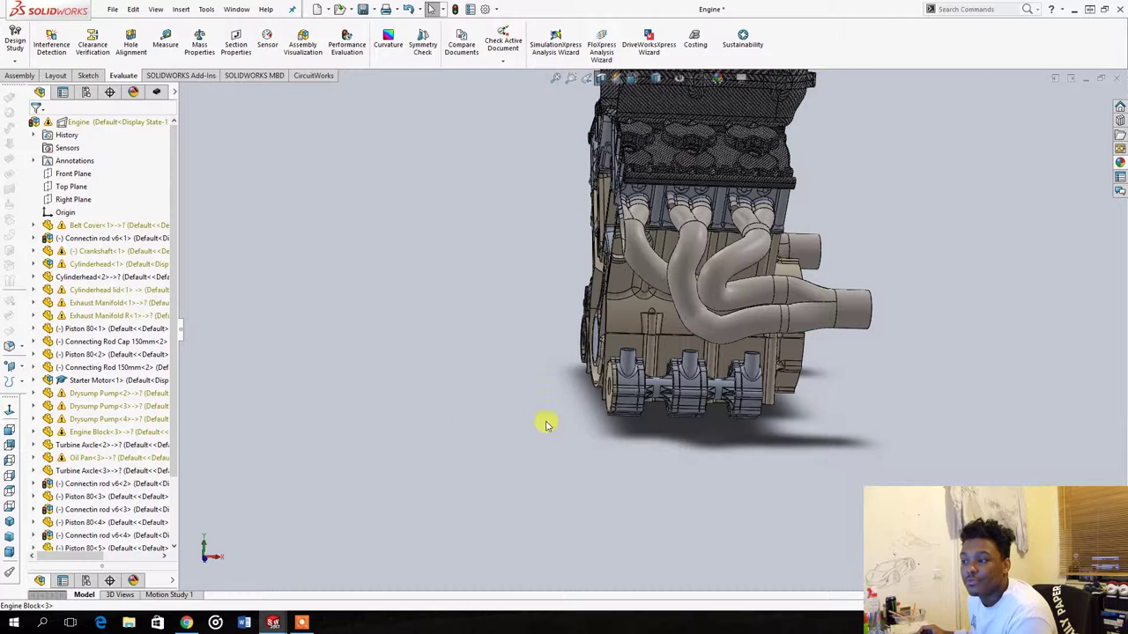
left_click_drag(552, 254, 333, 405)
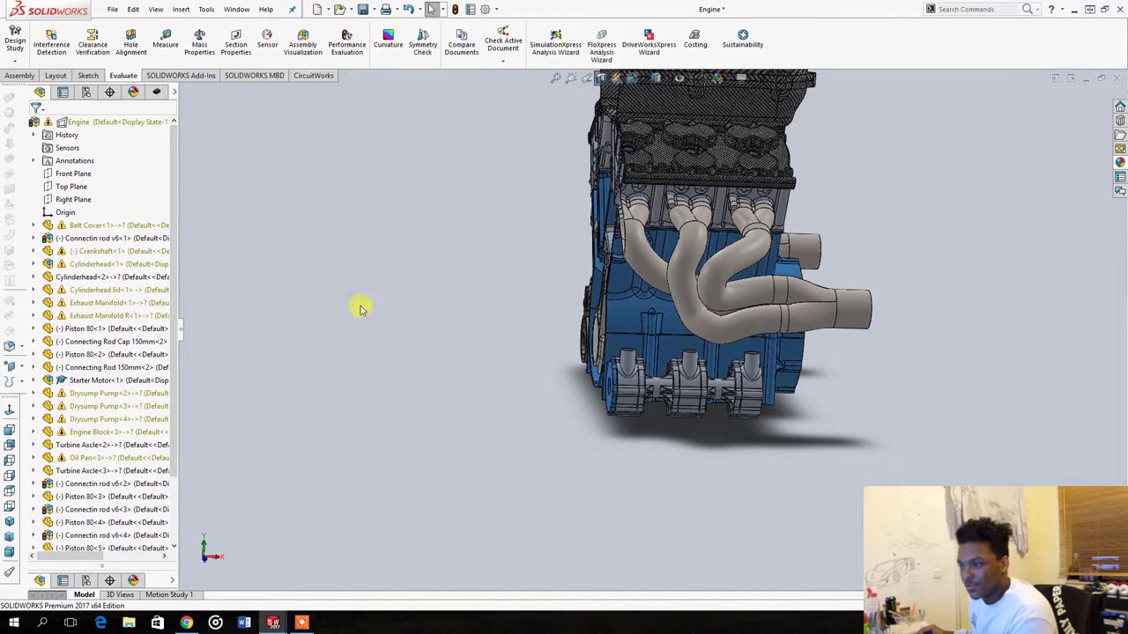
left_click(556, 151)
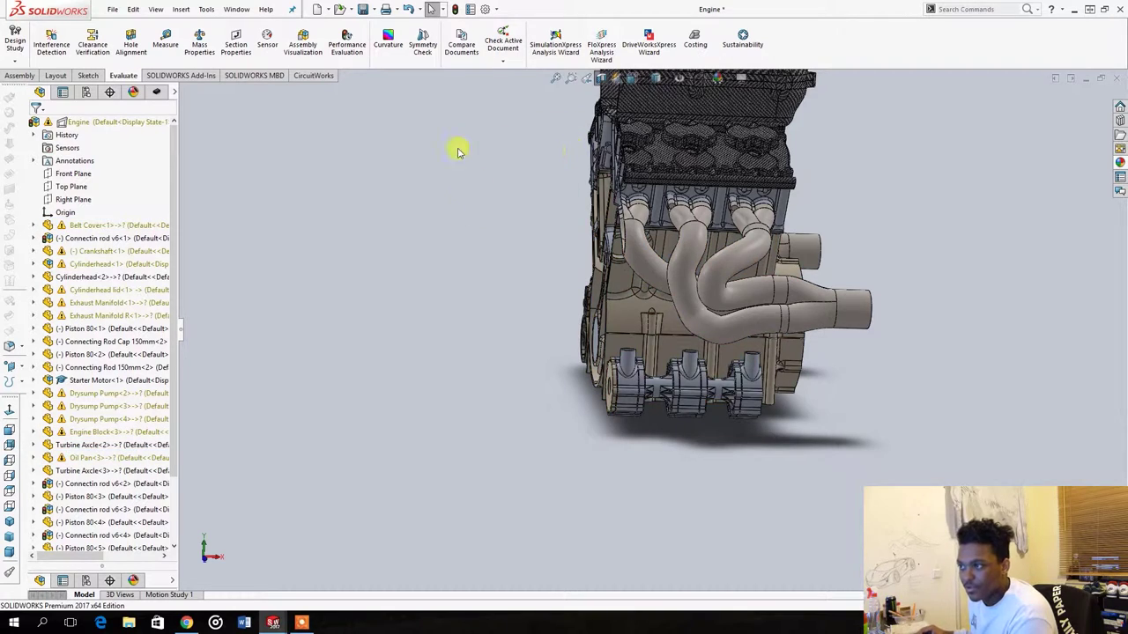
middle_click_drag(685, 252, 467, 270)
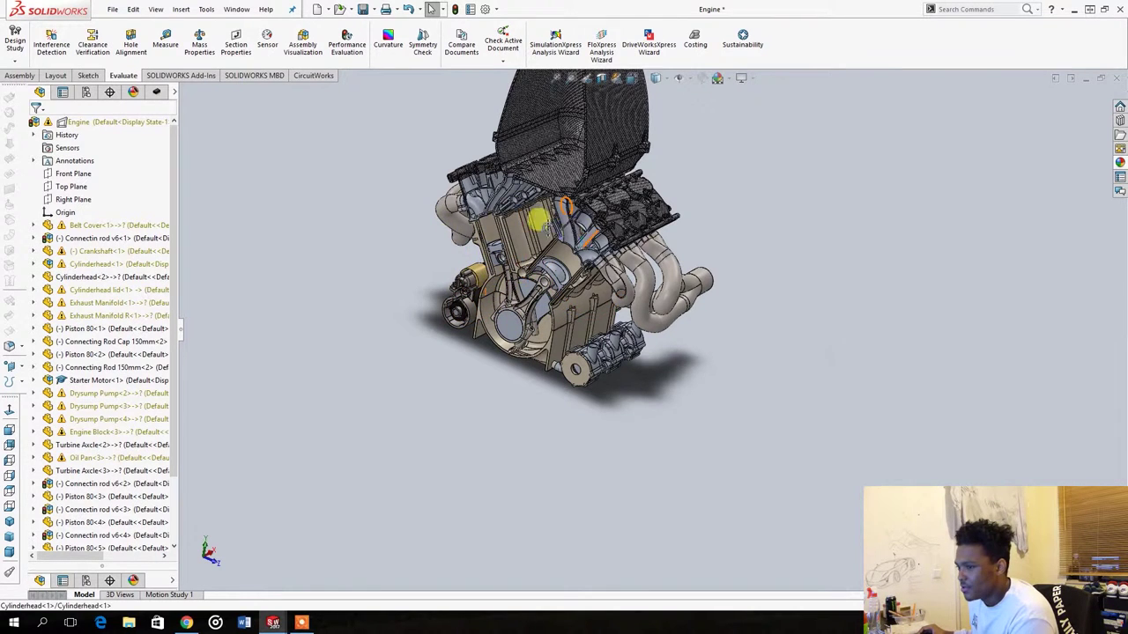
middle_click_drag(527, 231, 496, 275)
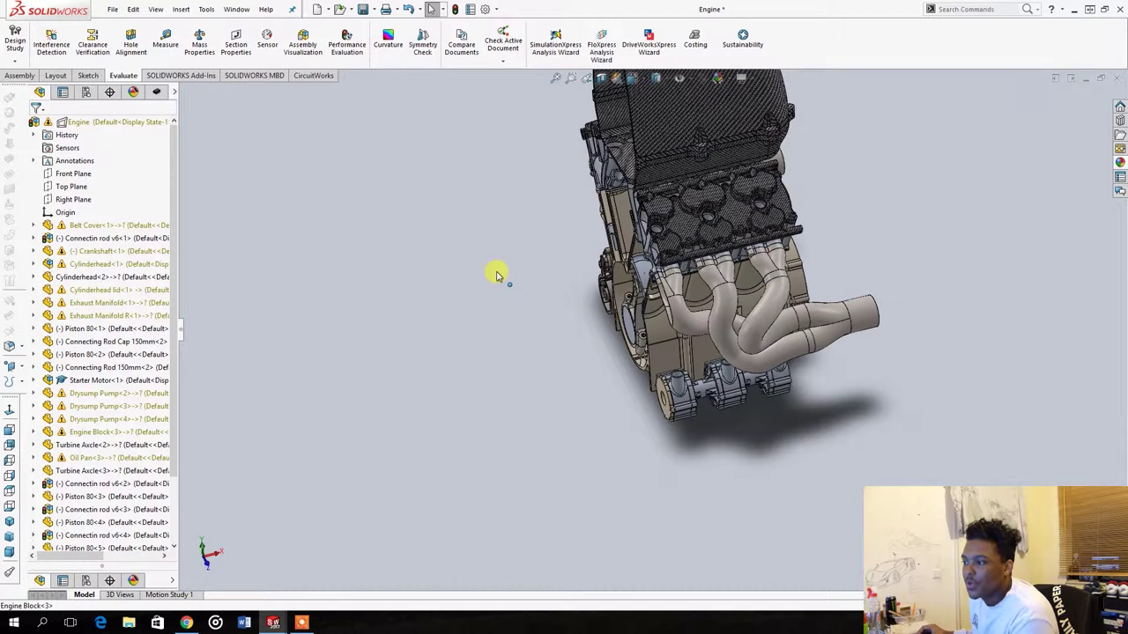
Inspect the pistons and connecting rods inside the cylinder bores from the engine block's deck face
middle_click_drag(536, 323, 683, 372)
scroll(682, 373, "up", 2)
left_click(683, 373)
scroll(683, 372, "down", 10)
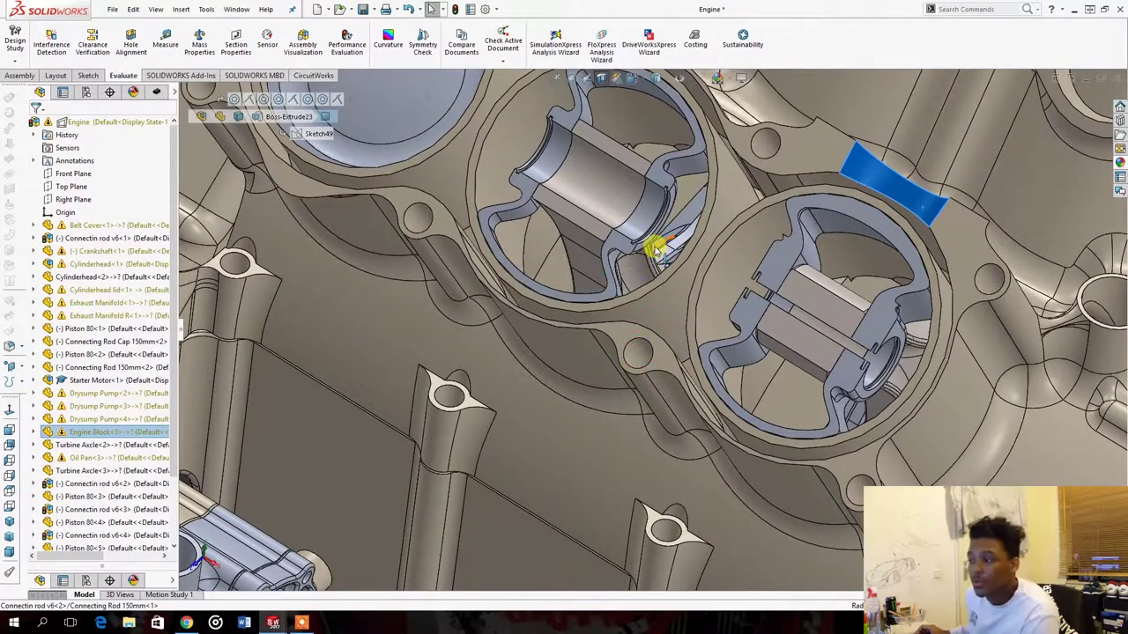
Examine the exposed cylinder bank as a whole, comparing the piston crown with the two open connecting rod bores
scroll(749, 181, "up", 2)
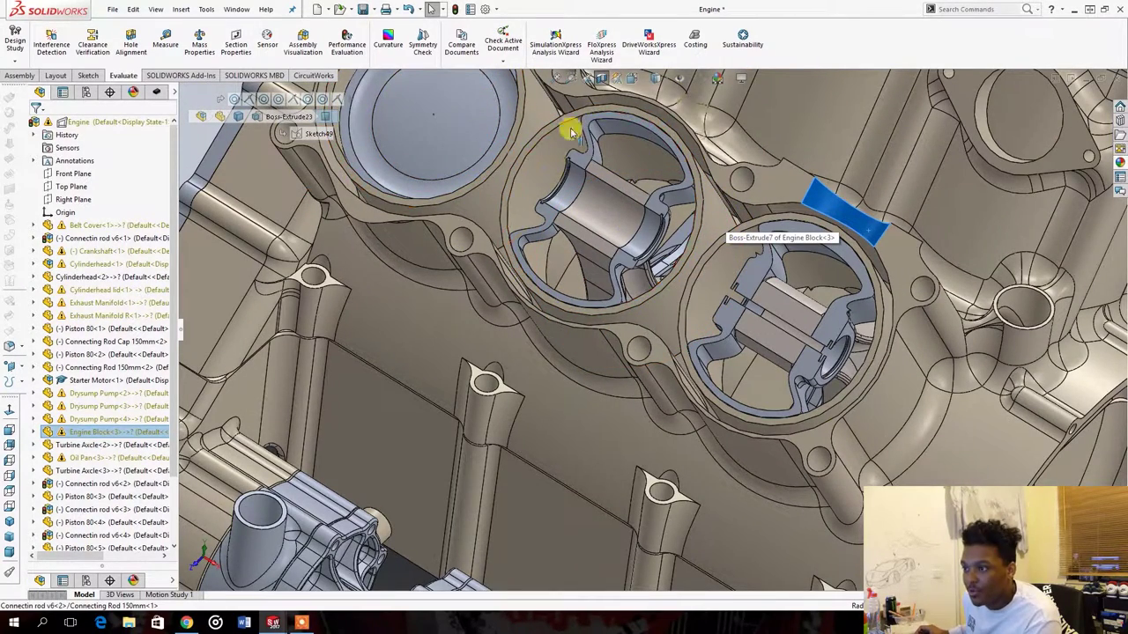
scroll(387, 181, "up", 4)
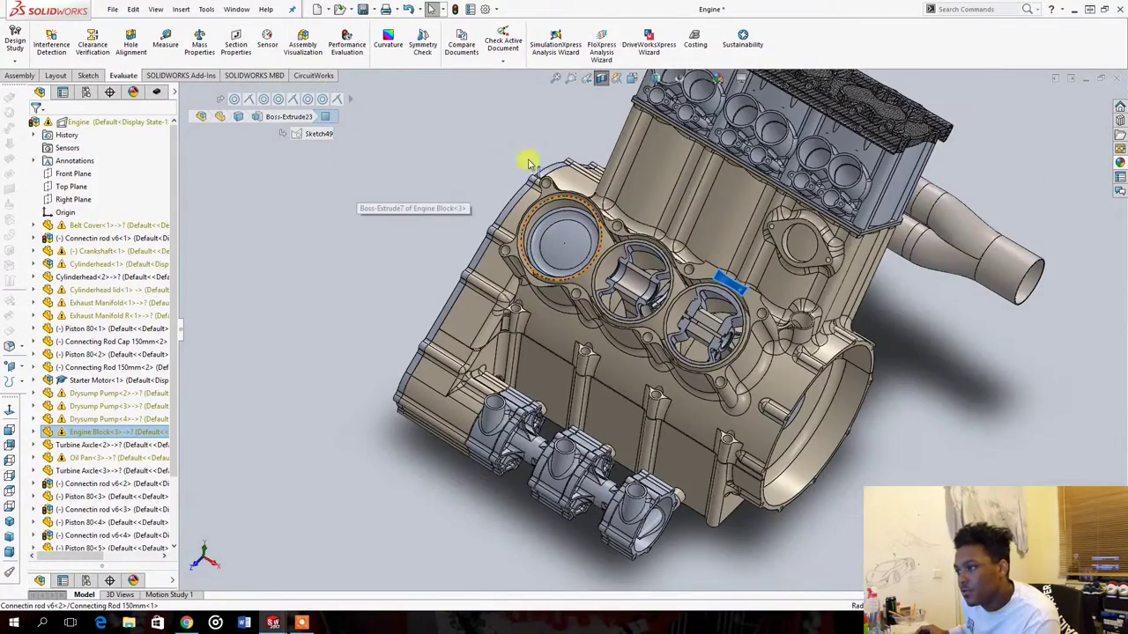
scroll(608, 218, "down", 4)
scroll(608, 219, "up", 2)
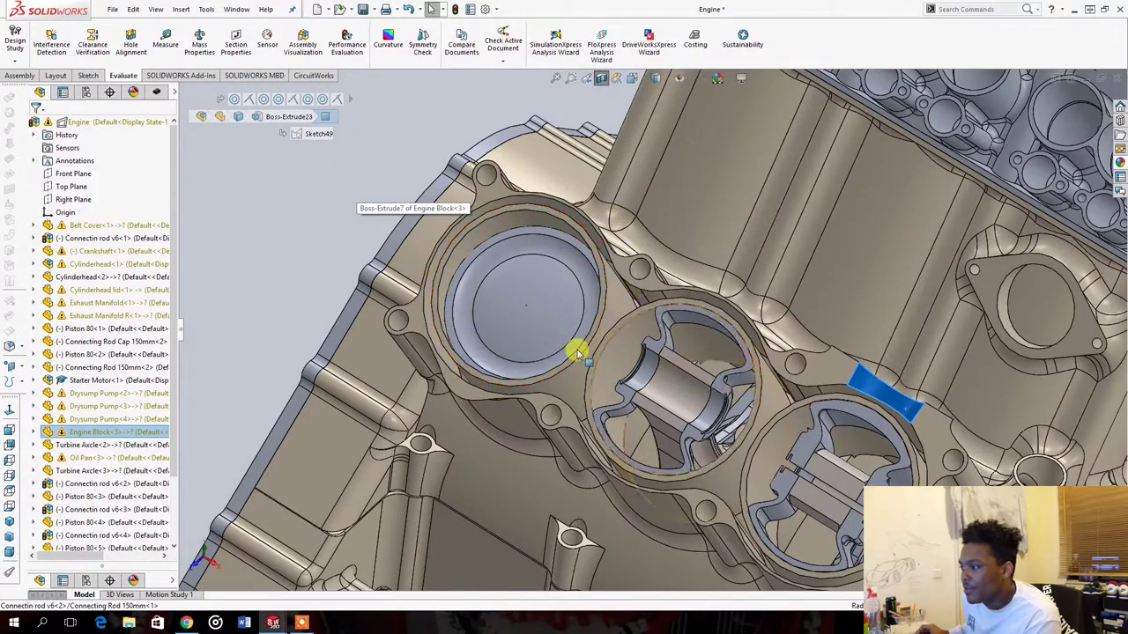
Select the circular inner face of the flanged port beneath the exhaust-side cylinder head and examine its position on the engine block
middle_click_drag(576, 348, 577, 397)
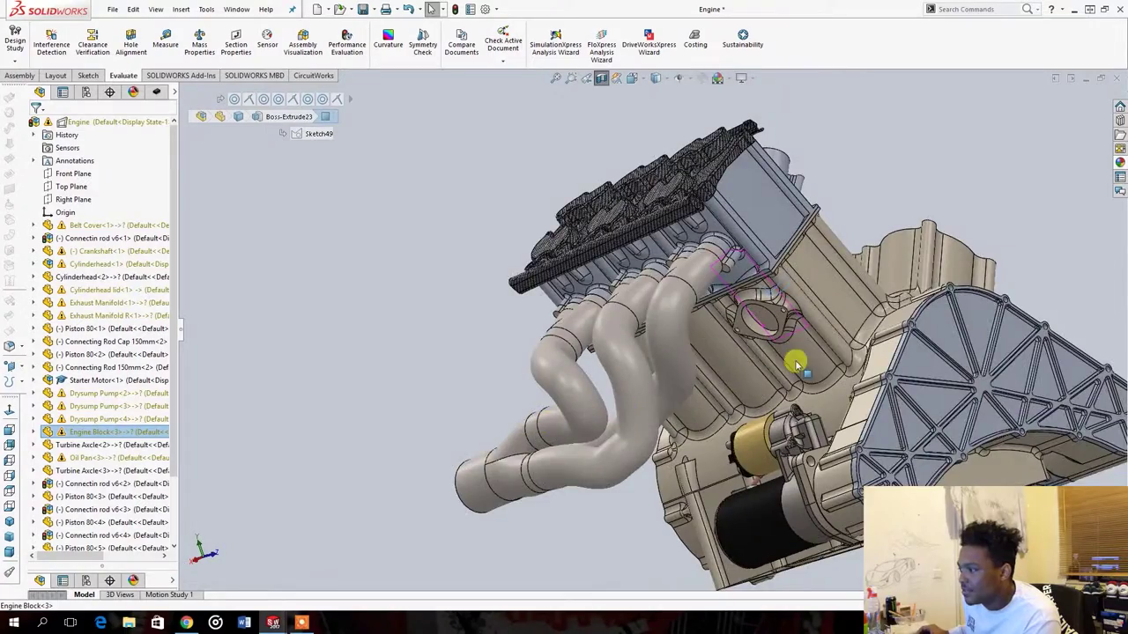
scroll(796, 363, "up", 3)
middle_click_drag(943, 314, 1029, 255)
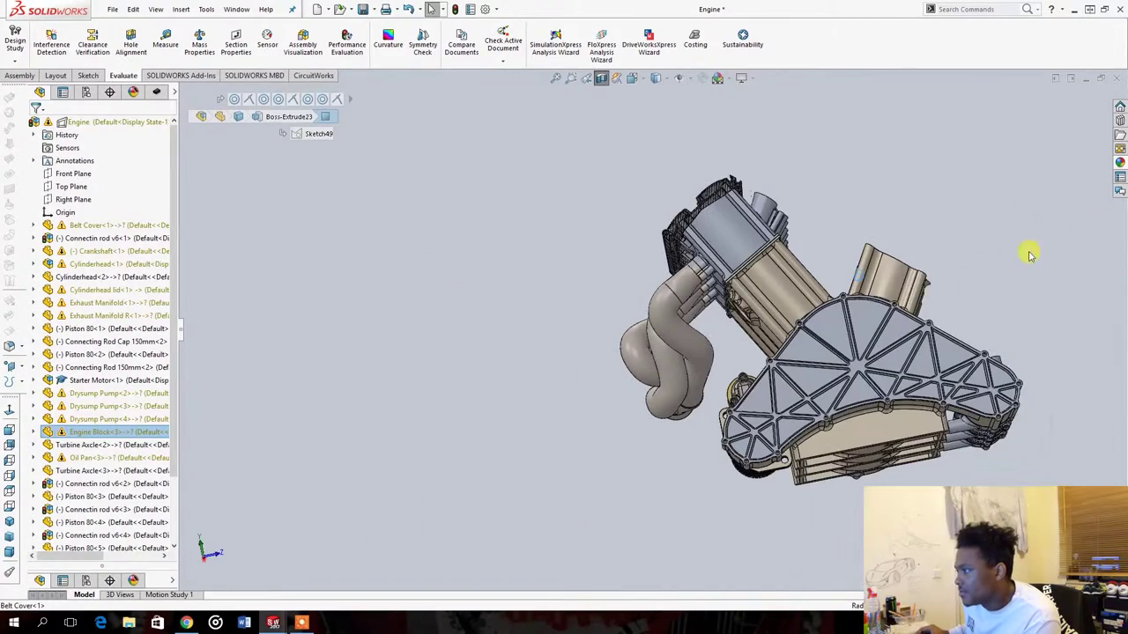
scroll(795, 317, "down", 5)
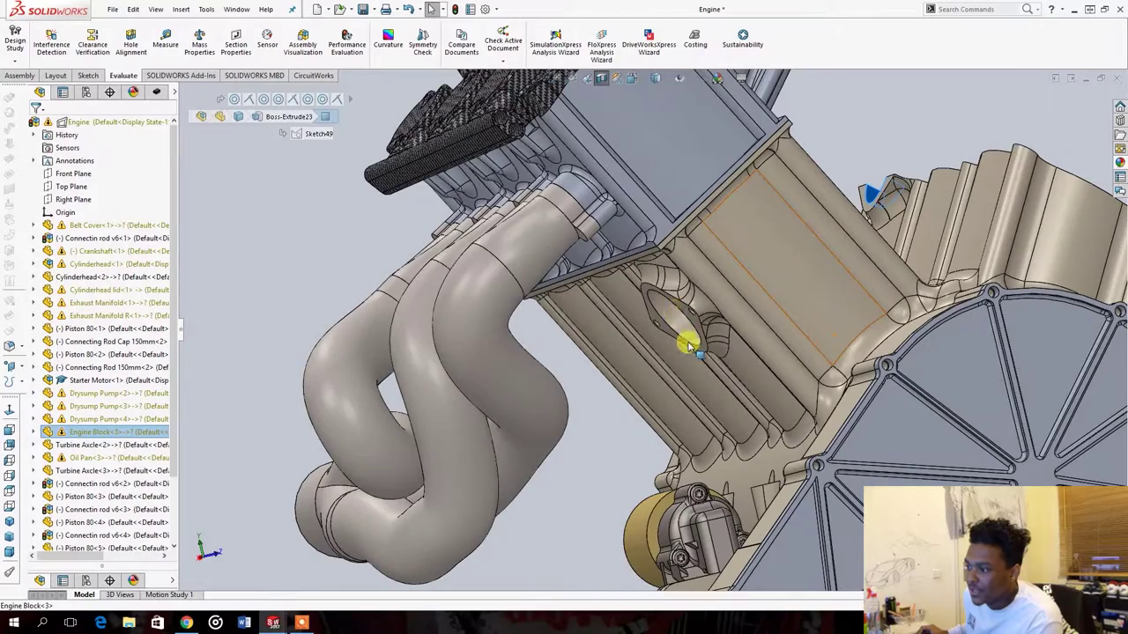
left_click(705, 344)
scroll(708, 346, "up", 3)
scroll(717, 305, "up", 2)
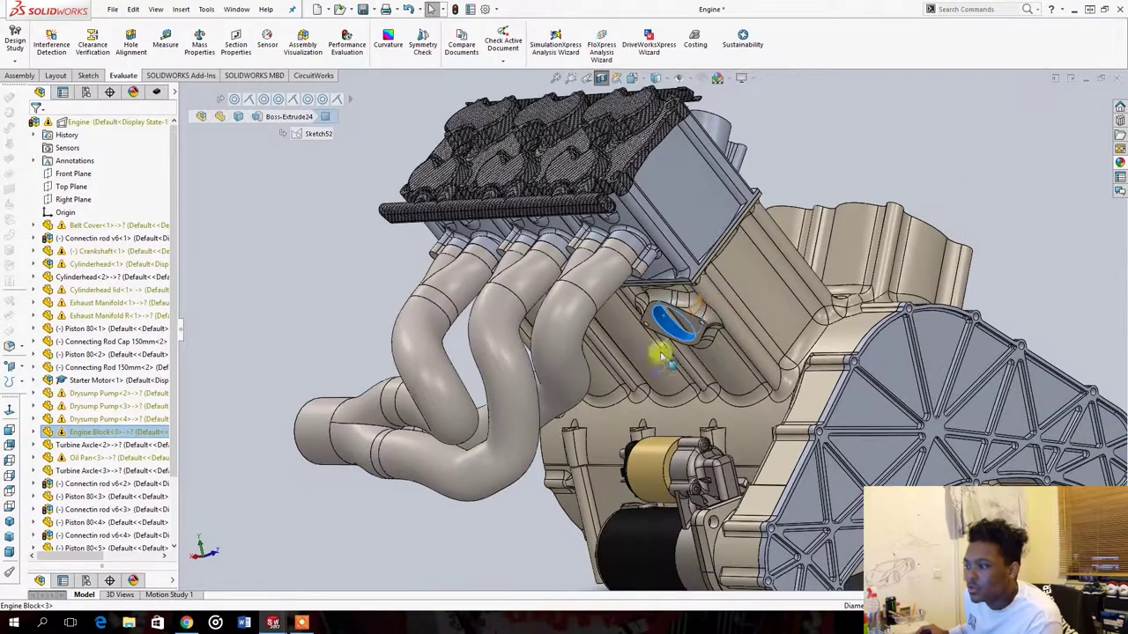
Examine the engine block's valley between the cylinder banks, including the intake ports, flanged port and open bores
mouse_move(749, 250)
middle_mouse_down()
mouse_move(687, 315)
mouse_move(745, 244)
middle_mouse_up()
scroll(763, 252, "up", 3)
scroll(811, 320, "down", 5)
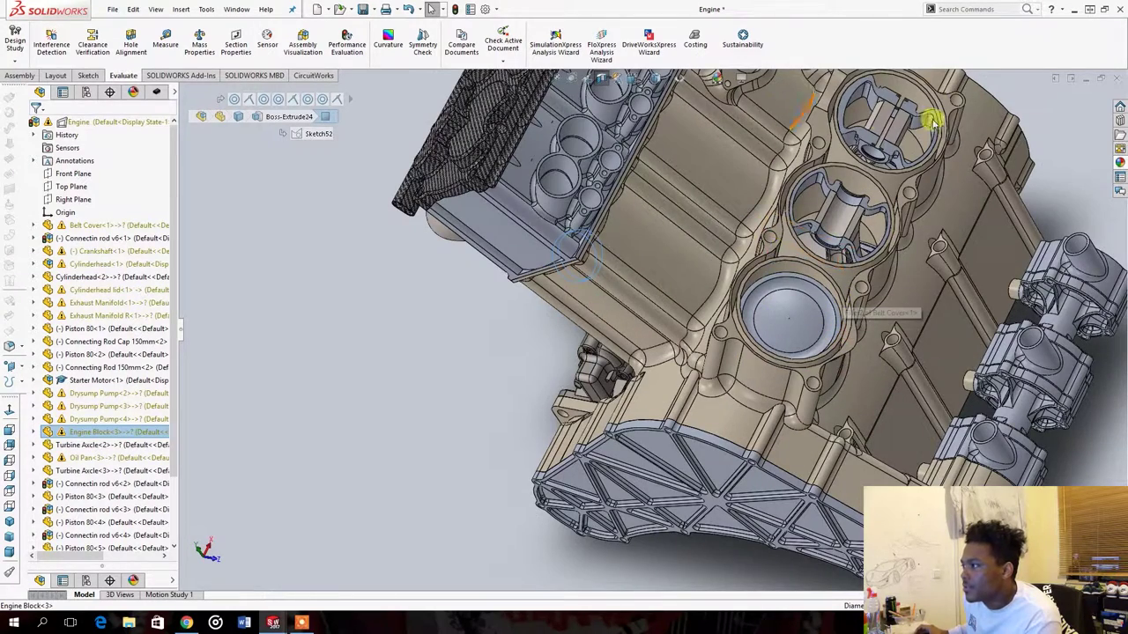
scroll(831, 176, "up", 3)
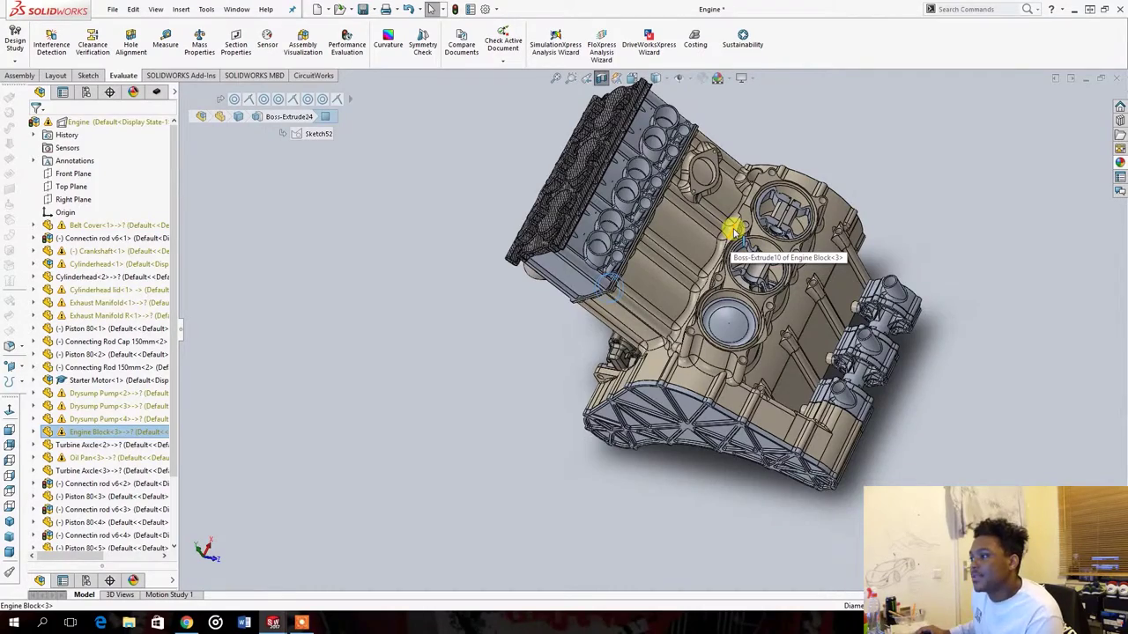
scroll(733, 231, "down", 4)
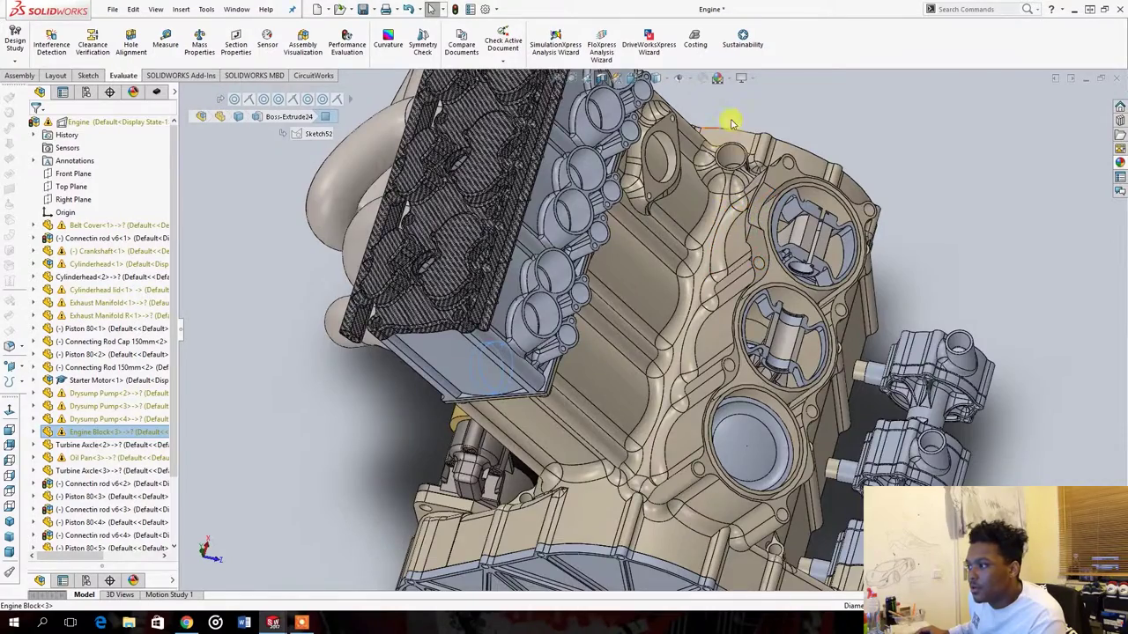
scroll(733, 125, "up", 4)
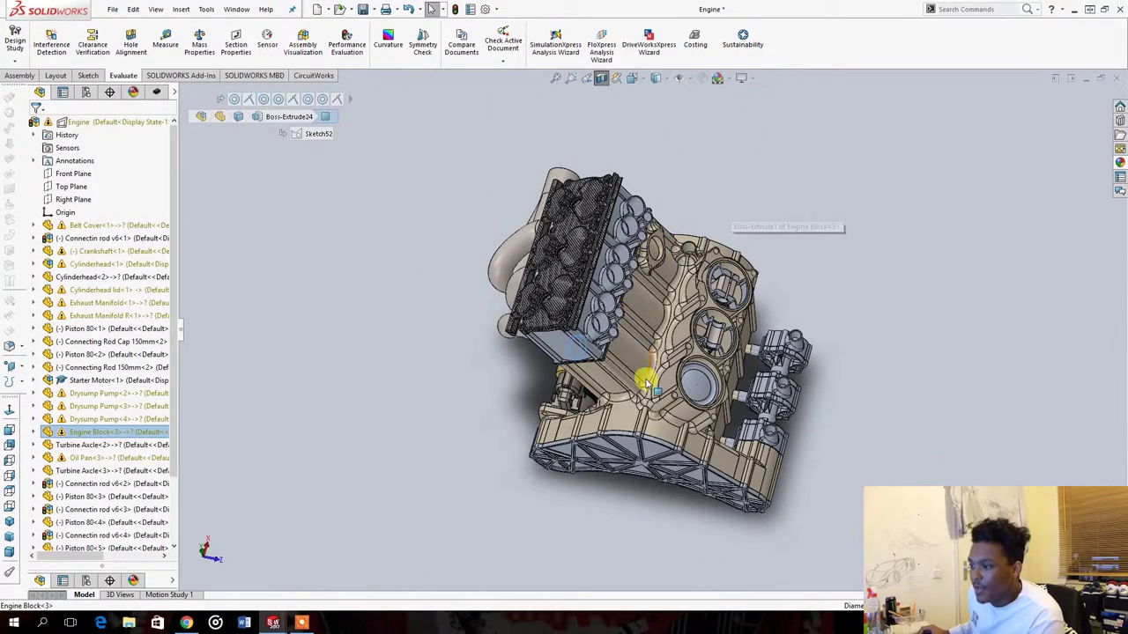
middle_click_drag(647, 381, 745, 309)
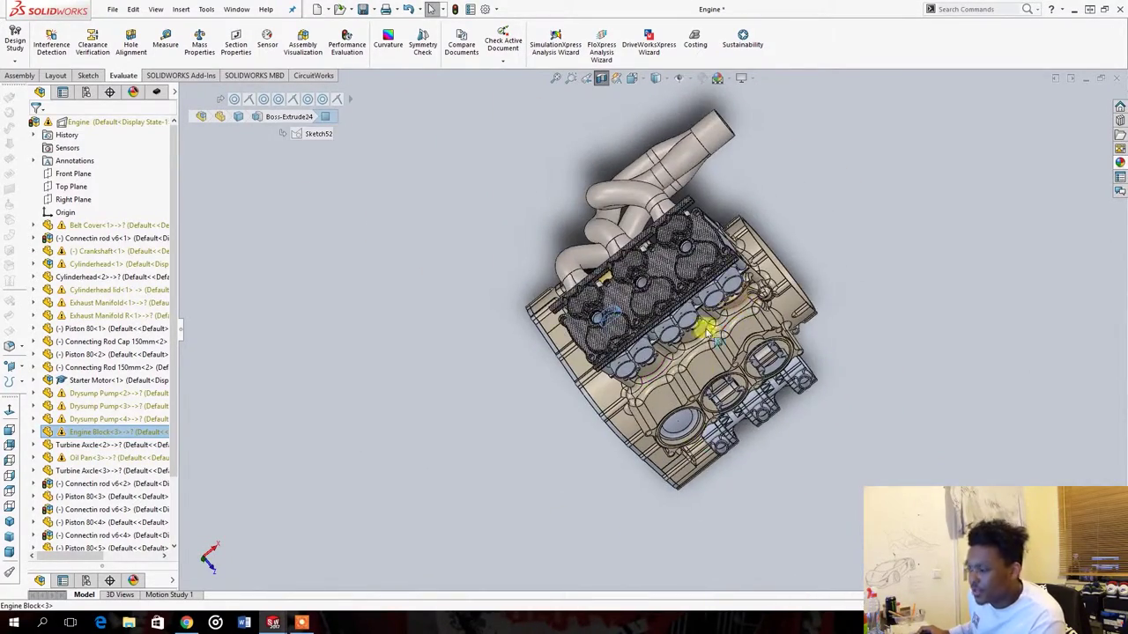
middle_click_drag(715, 231, 731, 292)
scroll(748, 302, "down", 3)
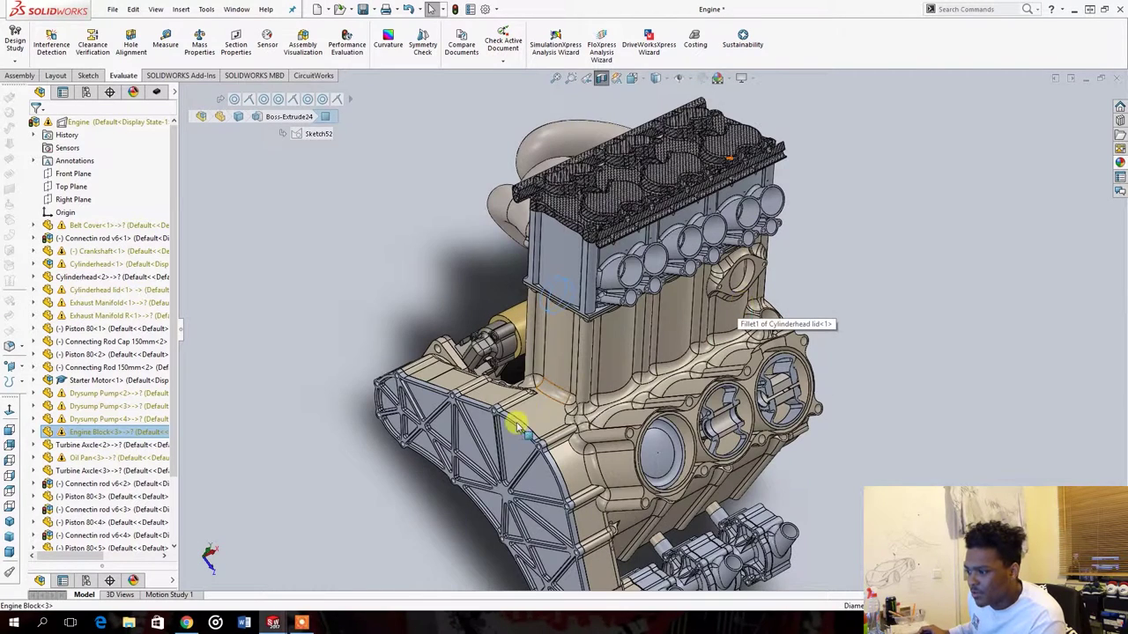
scroll(680, 323, "up", 3)
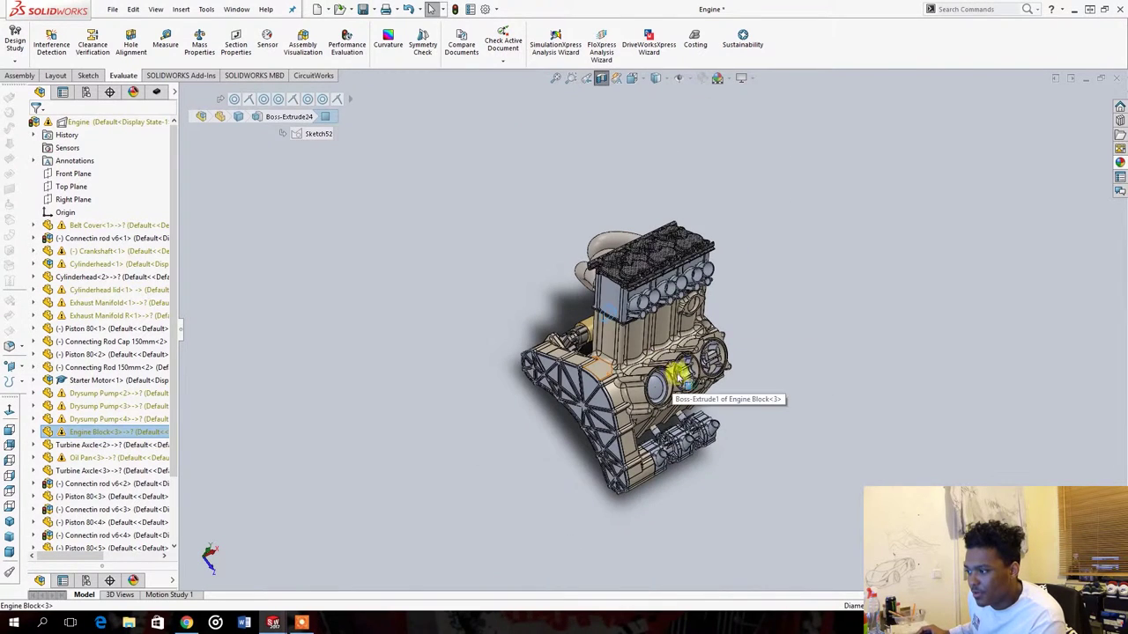
Clear the face selection and examine the open cylinder bank above the row of dry sump pumps
left_click(759, 413)
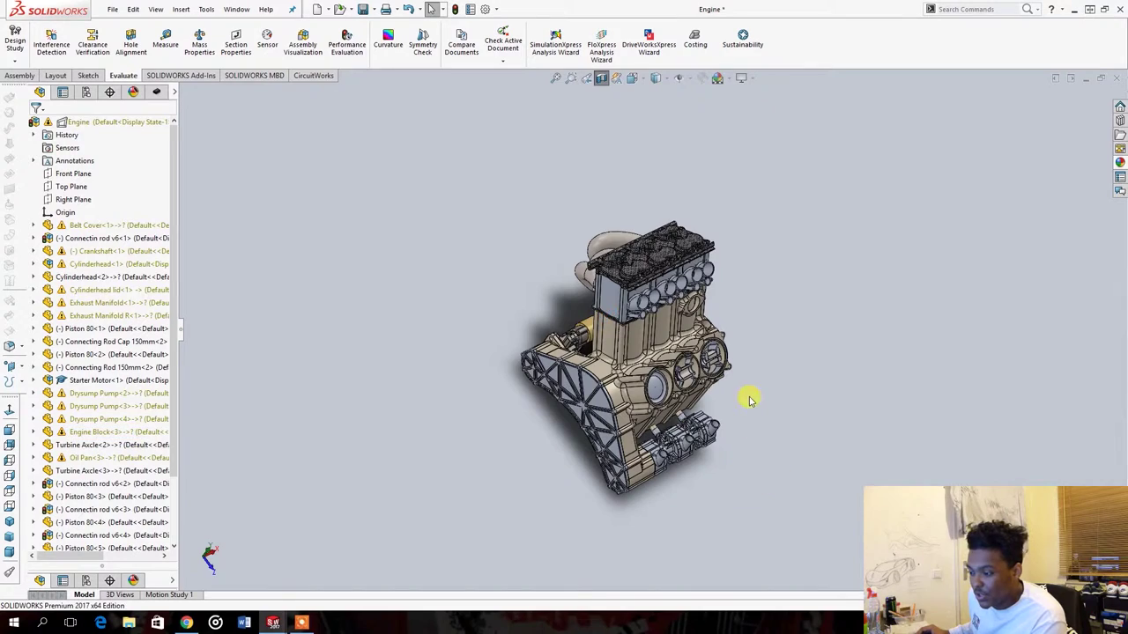
middle_click_drag(748, 396, 773, 443)
scroll(758, 432, "down", 5)
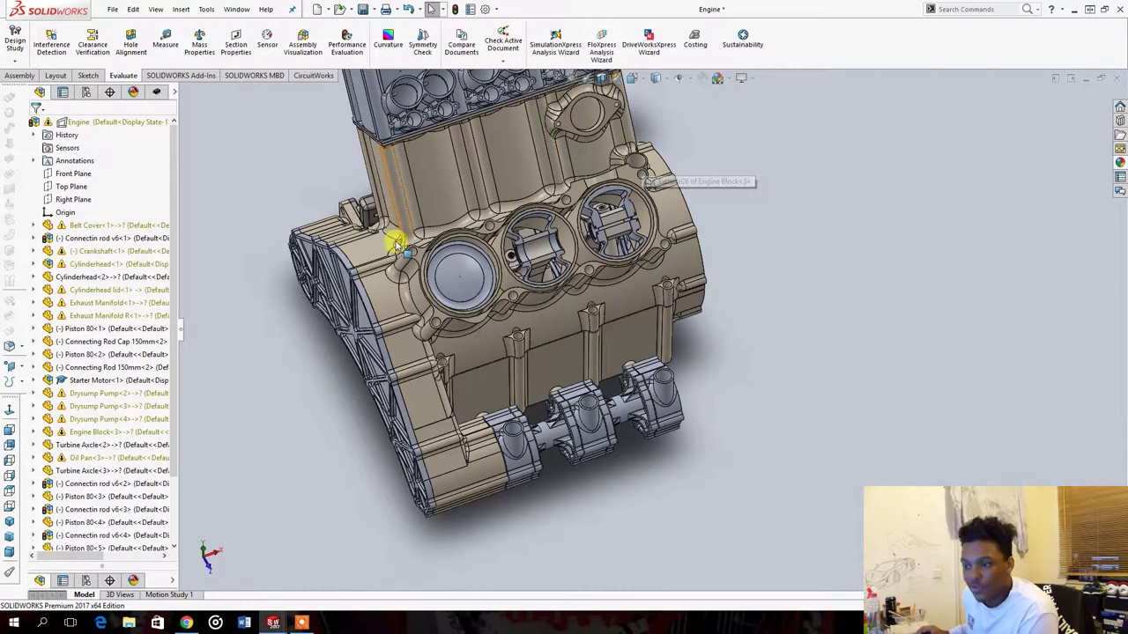
scroll(516, 303, "up", 3)
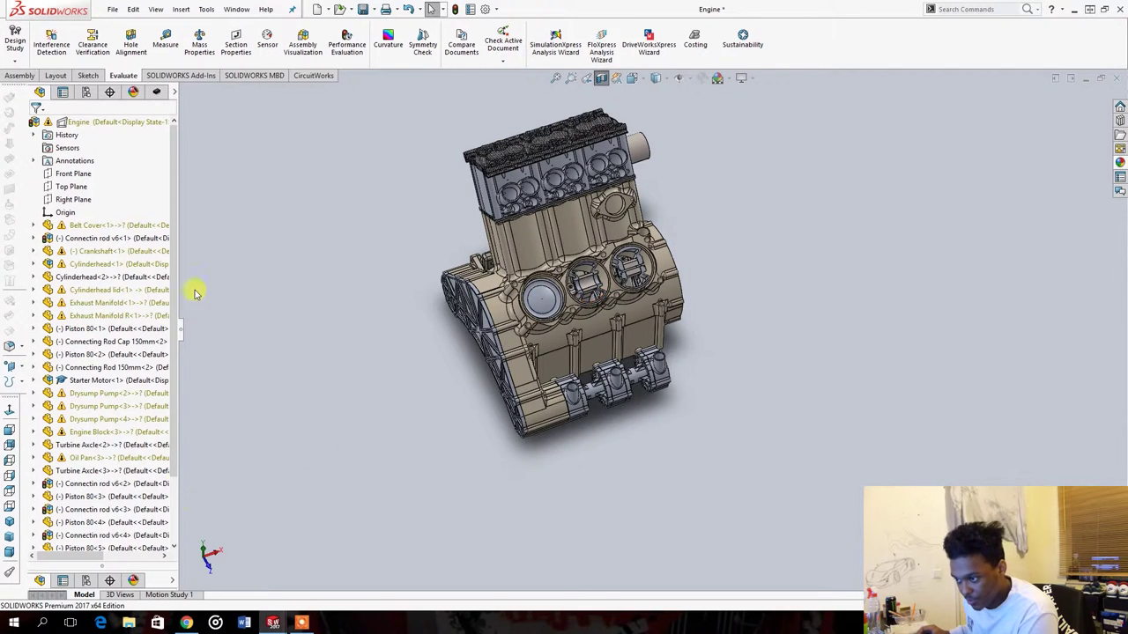
middle_click_drag(393, 372, 493, 398)
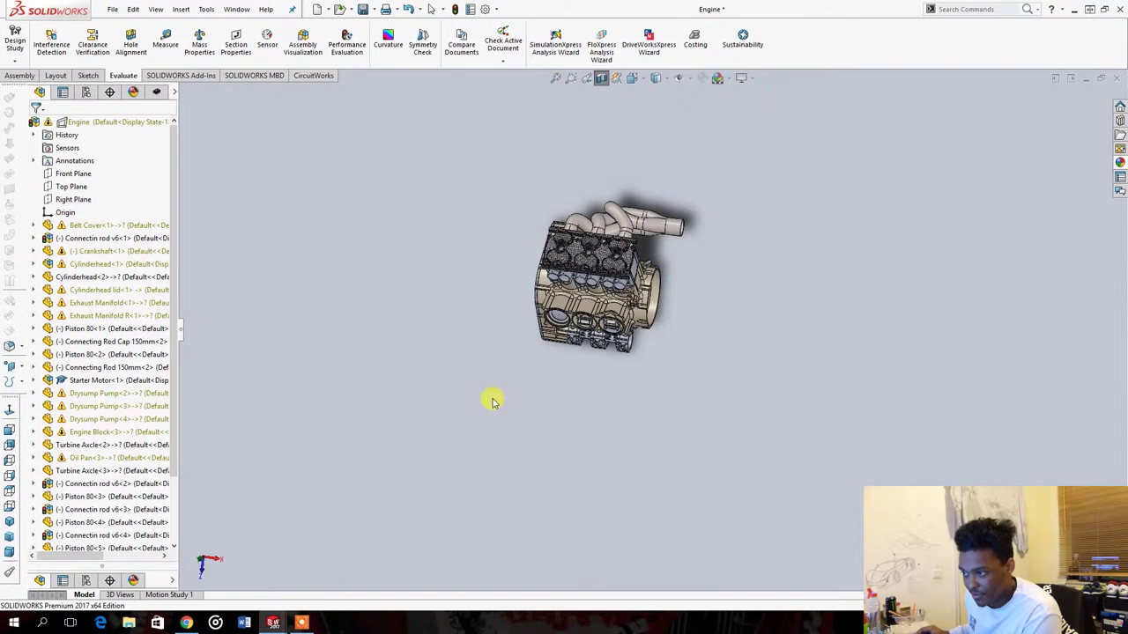
left_click_drag(520, 355, 358, 441)
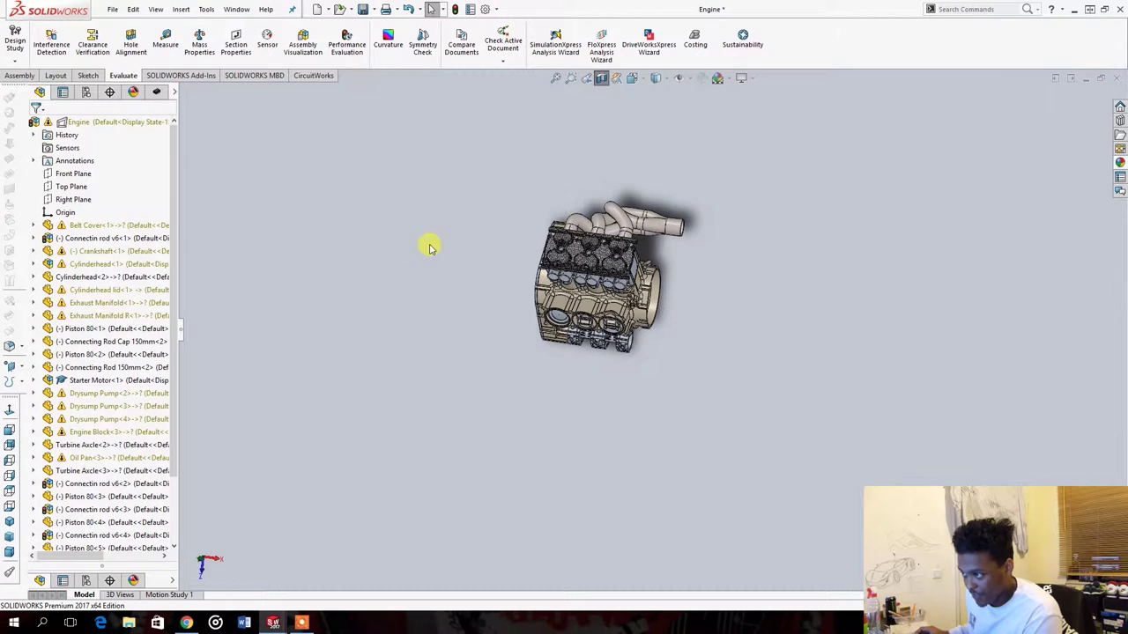
left_click_drag(520, 172, 370, 88)
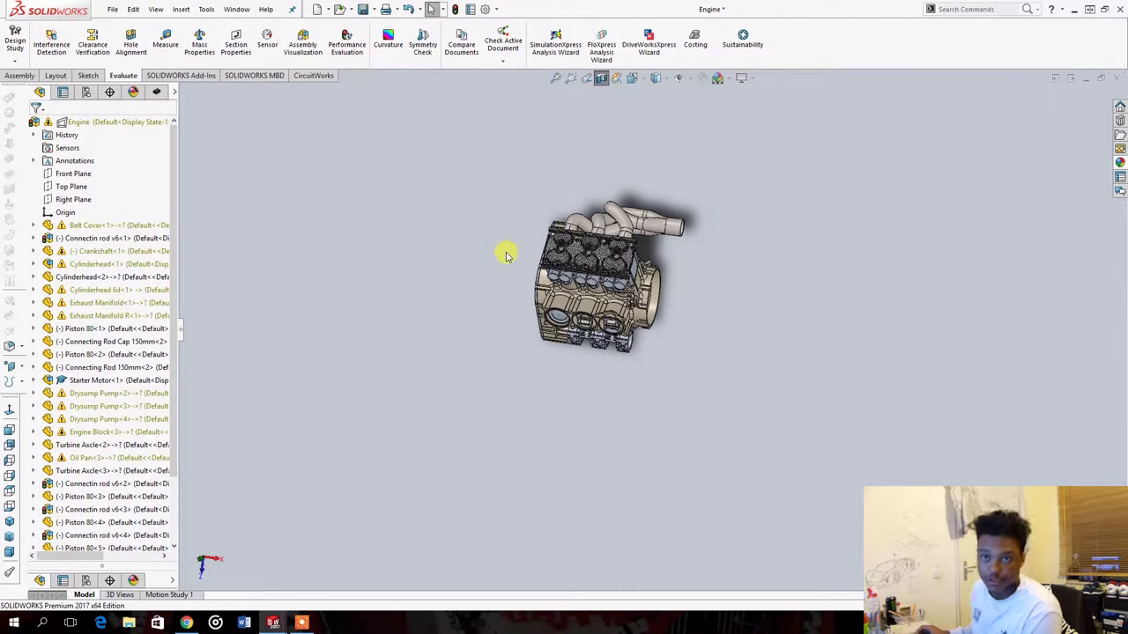
Select the flanged port's circular inner face on the valley side of the block and examine its position relative to the cylinder bores
middle_click_drag(546, 304, 537, 257)
scroll(586, 326, "down", 6)
scroll(589, 326, "down", 3)
scroll(573, 176, "up", 3)
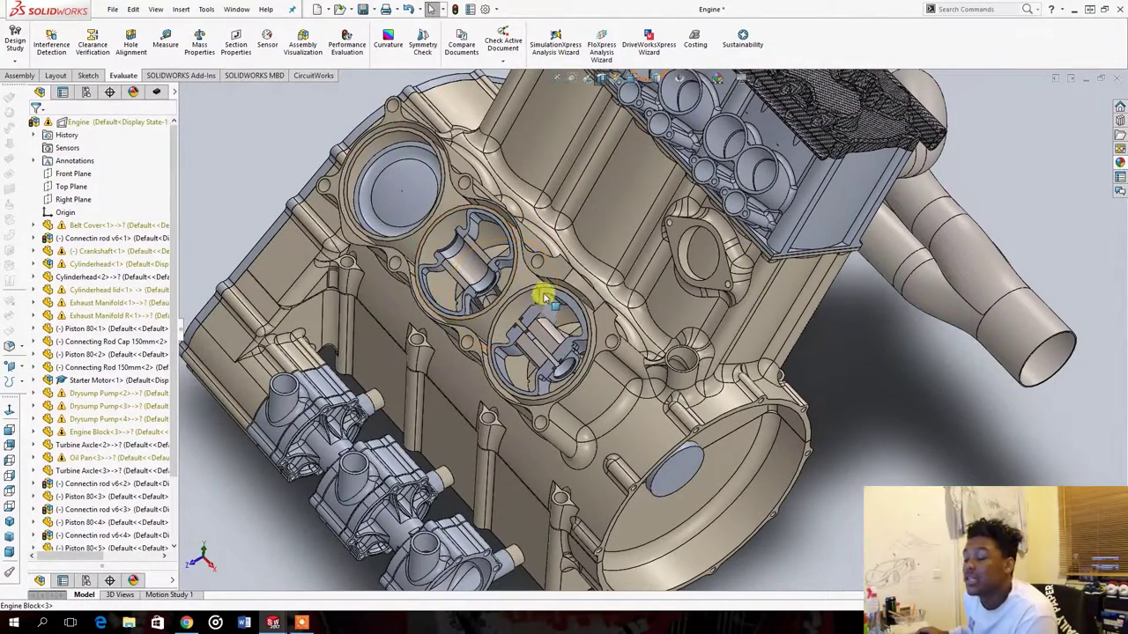
scroll(586, 216, "down", 3)
middle_click_drag(649, 282, 887, 151)
left_click(917, 117)
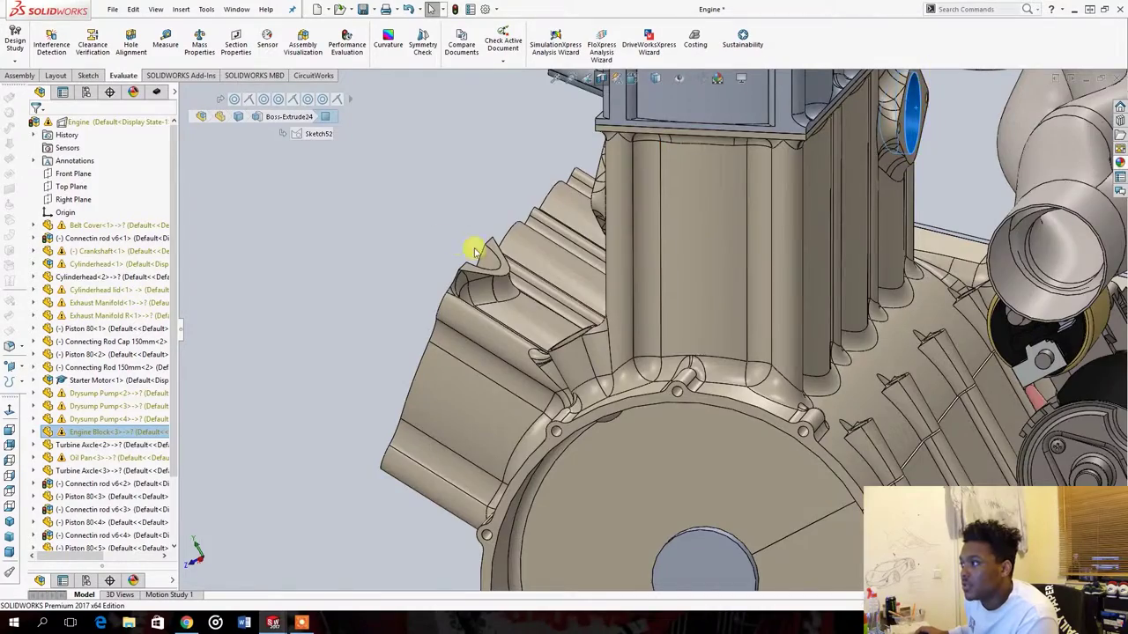
middle_click_drag(474, 252, 743, 221)
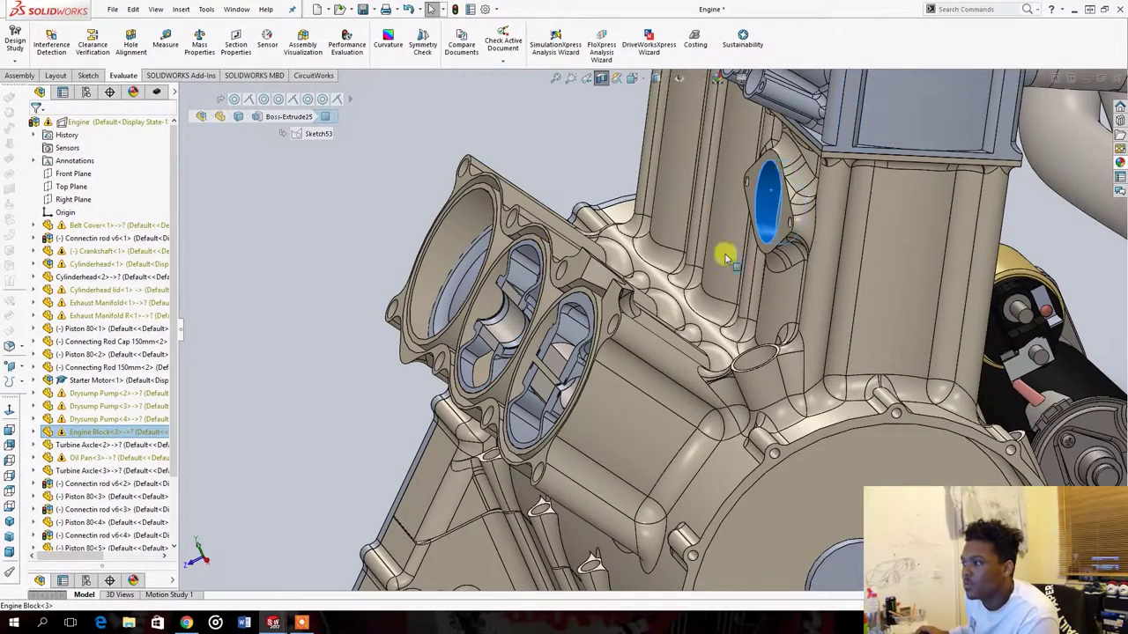
scroll(546, 260, "up", 5)
middle_click_drag(558, 252, 749, 522)
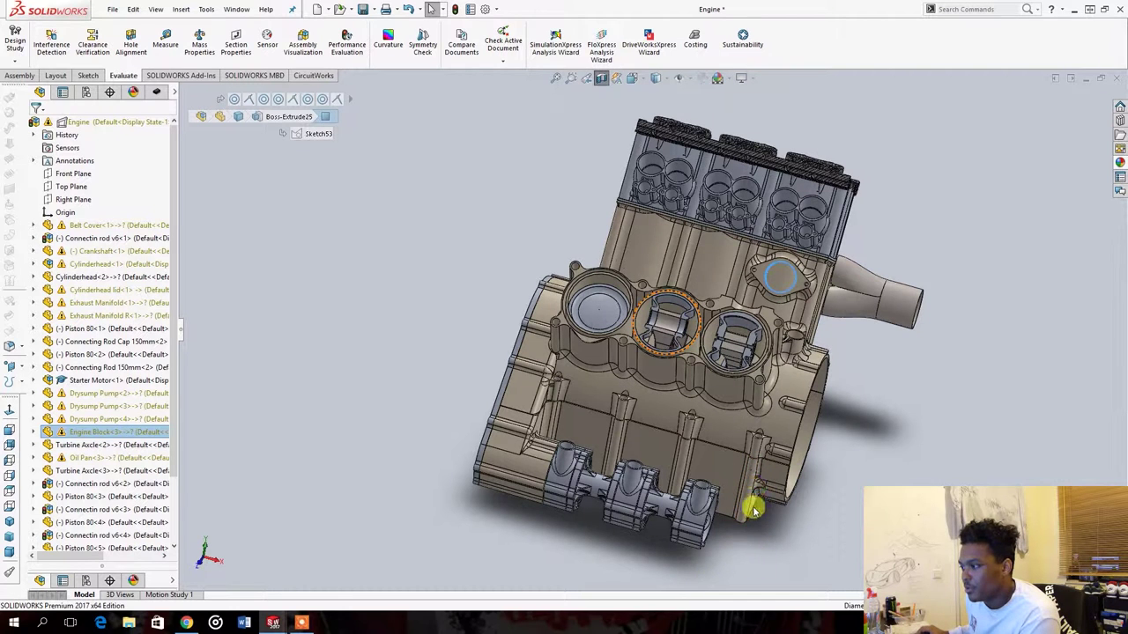
middle_click_drag(722, 473, 718, 504)
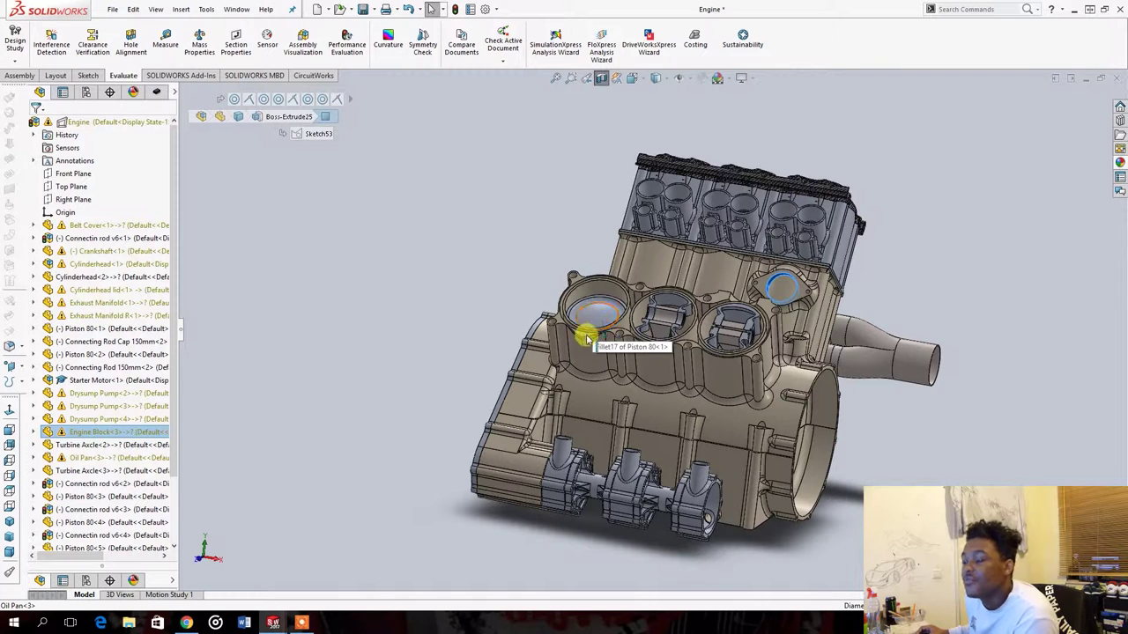
Examine the complete V6 engine from its belt cover end, including both cylinder banks, exhaust manifolds and the intake duct
scroll(584, 324, "up", 3)
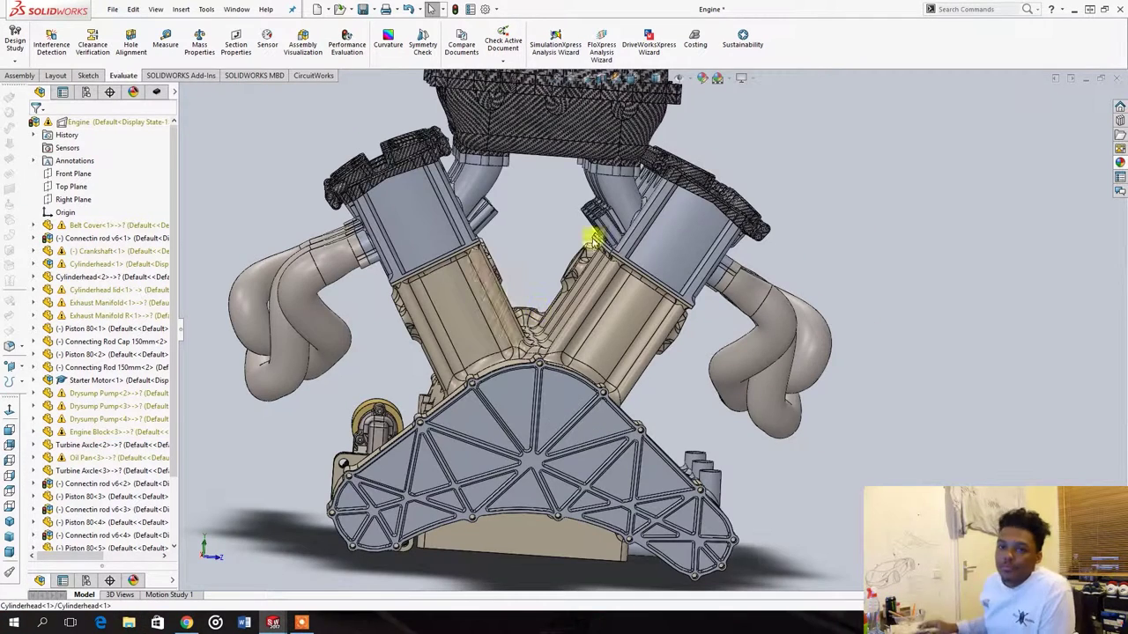
scroll(595, 238, "up", 3)
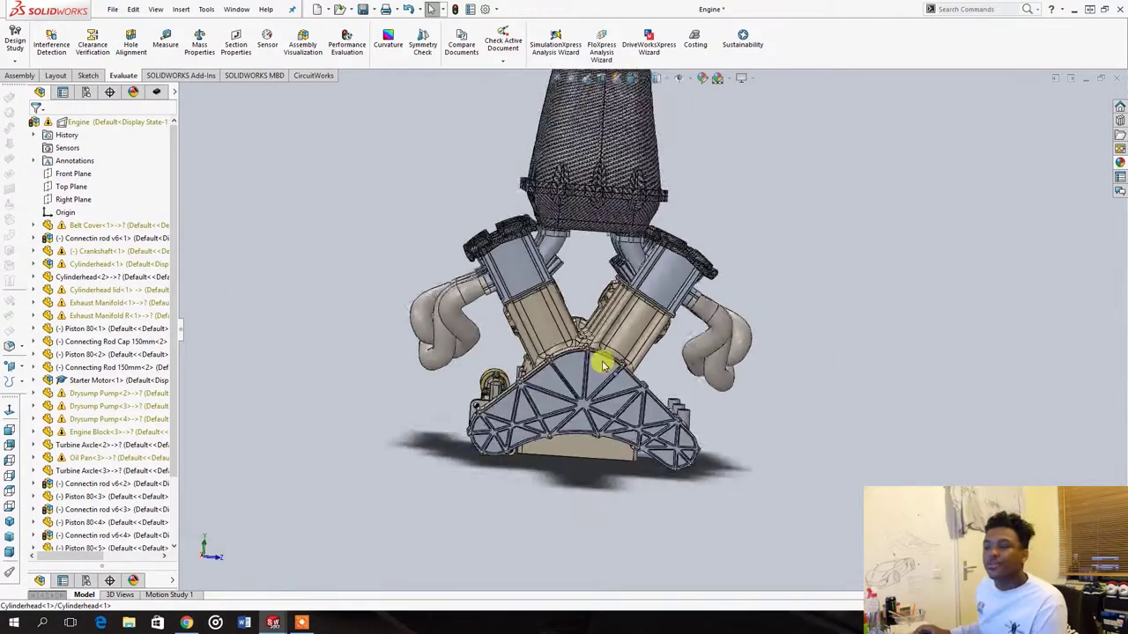
middle_click_drag(604, 361, 491, 480)
left_click_drag(601, 214, 371, 395)
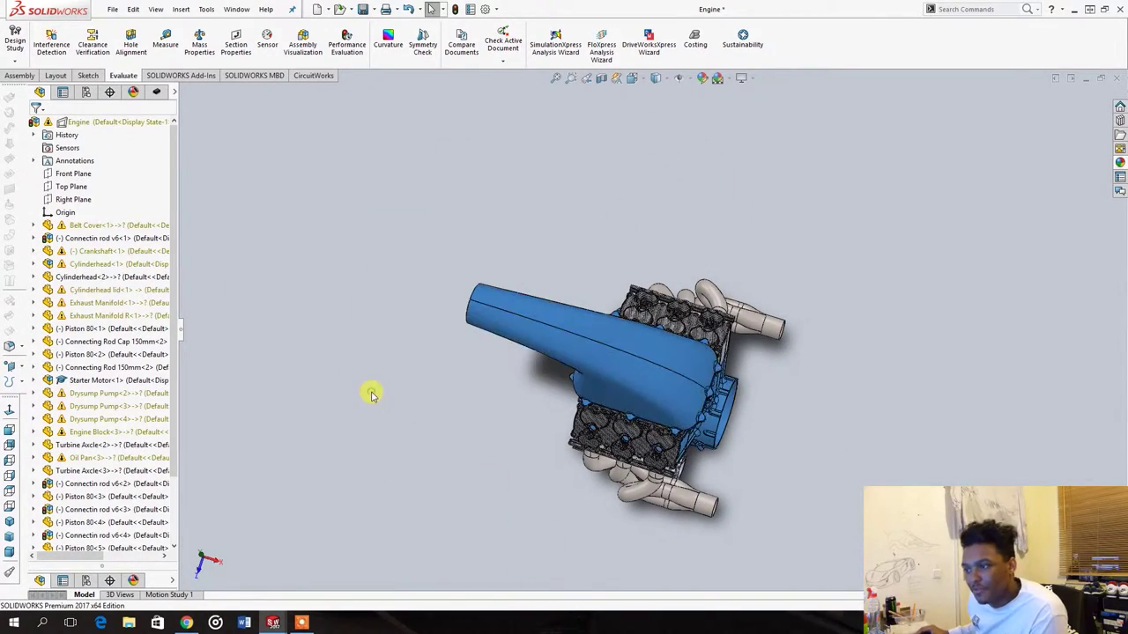
left_click(431, 417)
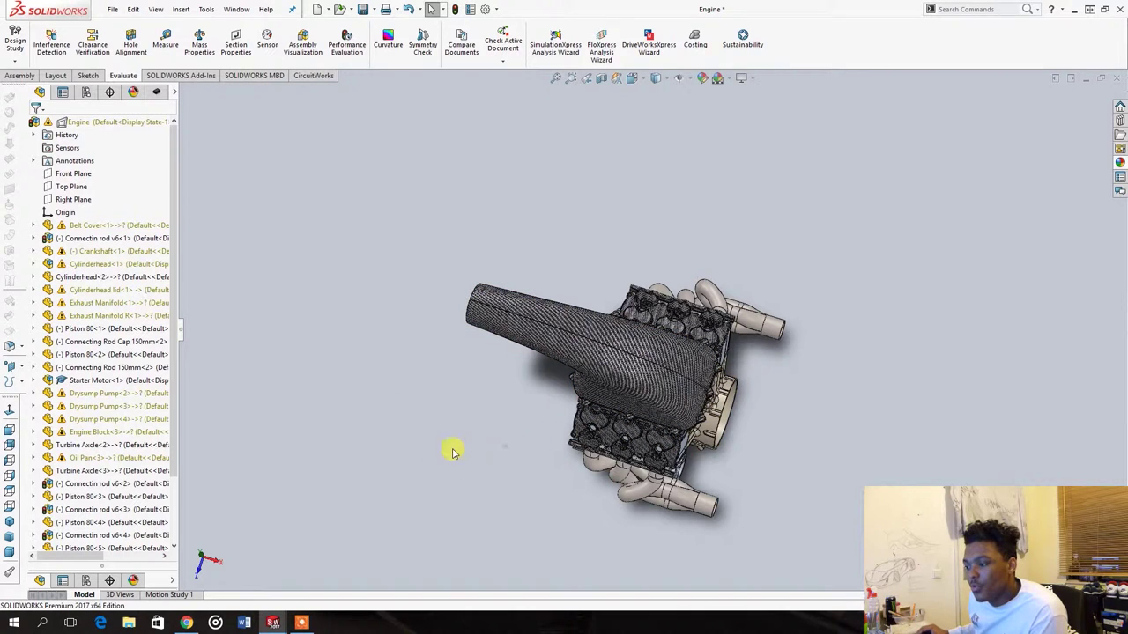
left_click_drag(504, 446, 313, 508)
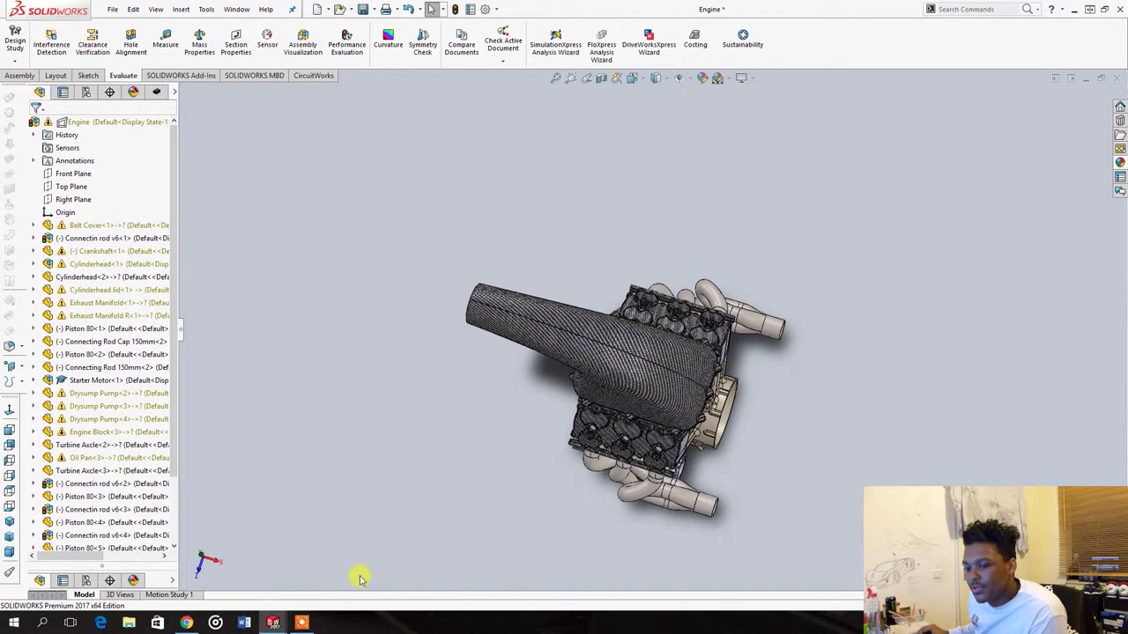
left_click_drag(609, 183, 440, 257)
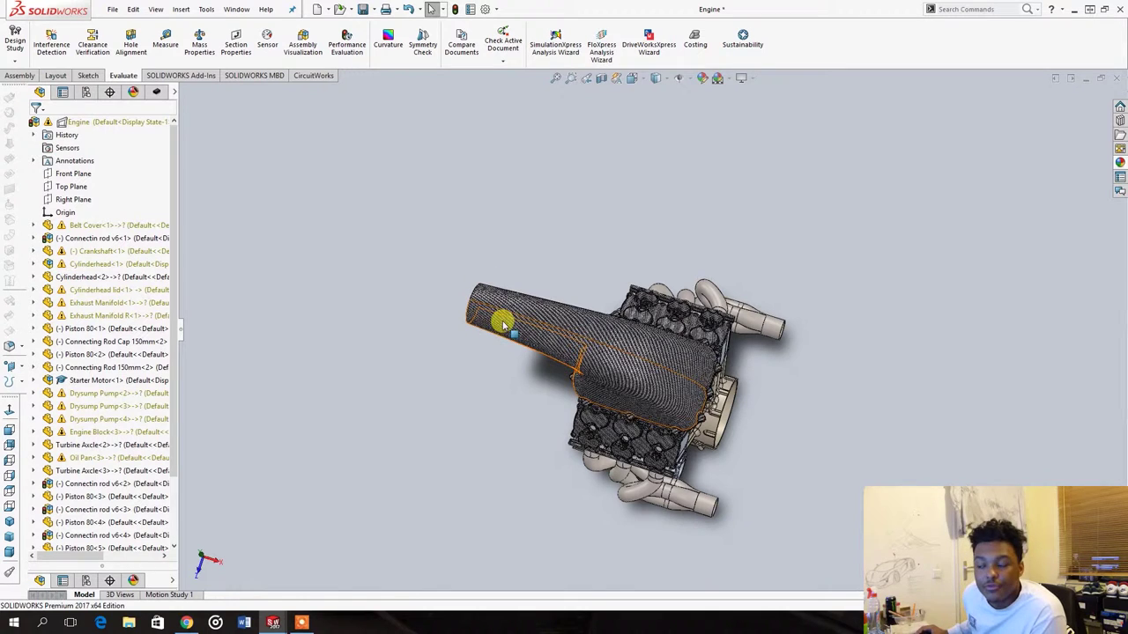
left_click_drag(455, 232, 294, 389)
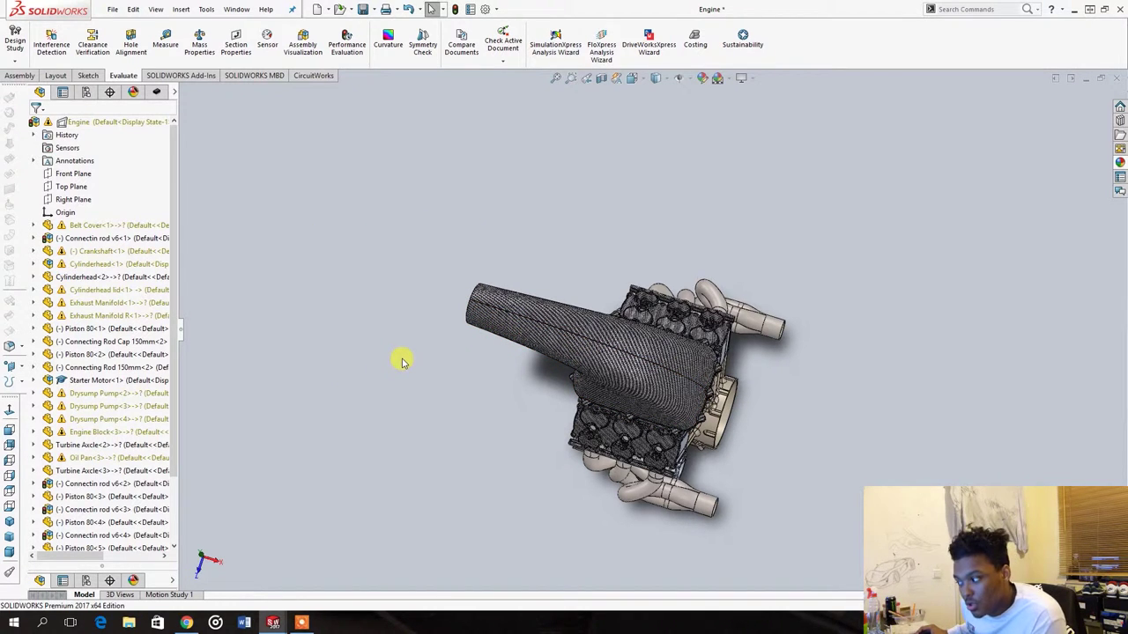
middle_click_drag(402, 337, 444, 402)
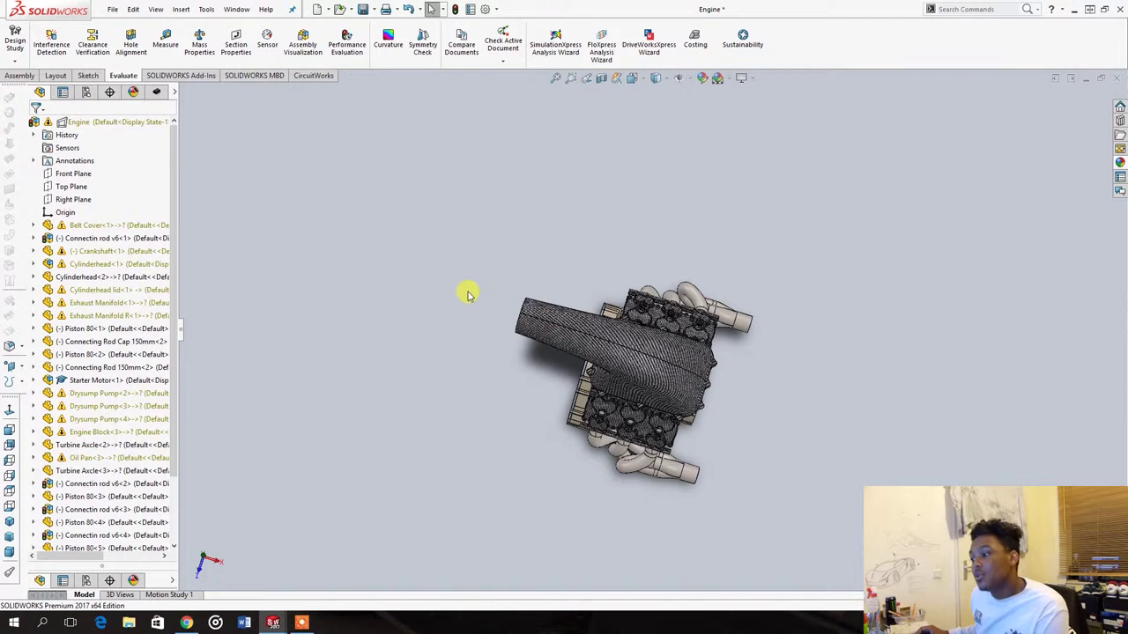
middle_click_drag(465, 284, 620, 244)
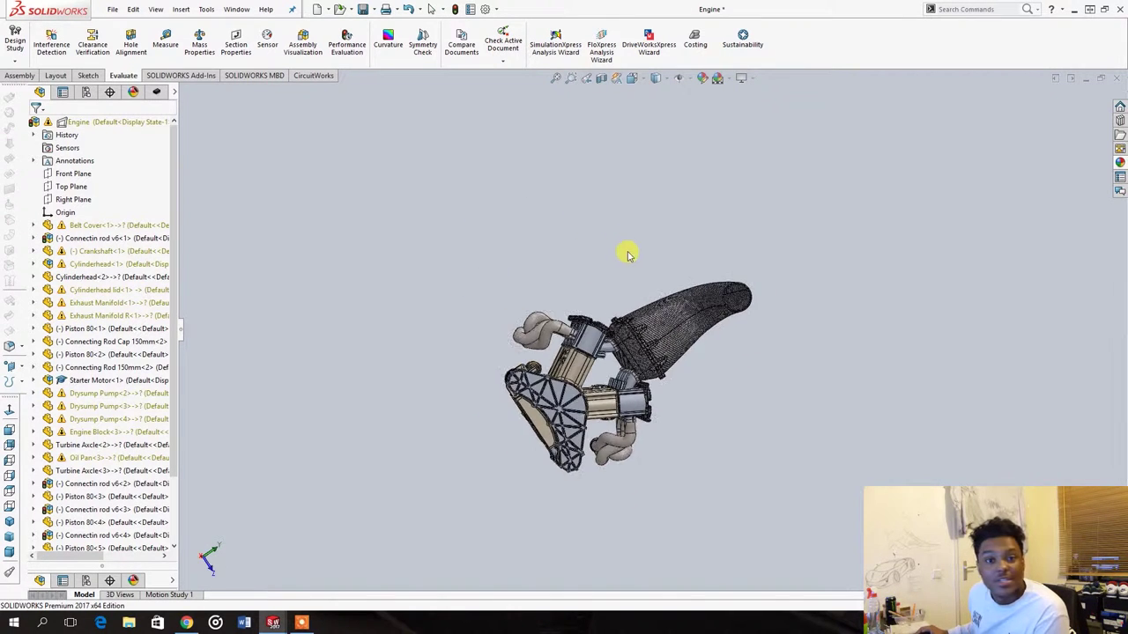